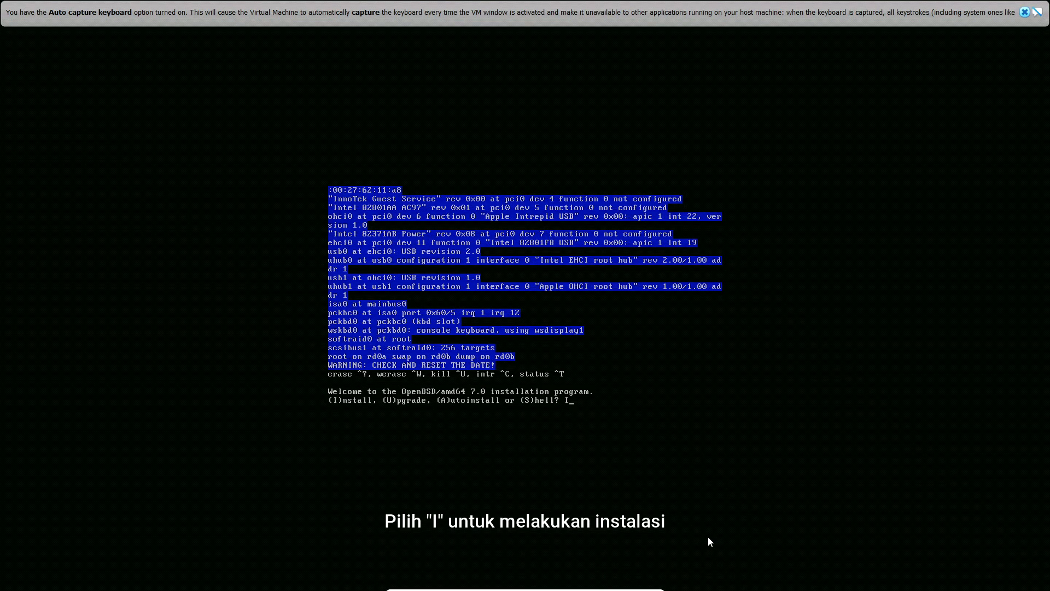
Start the OpenBSD installation with the default keyboard layout and set the system hostname to kelompok4
{"action": "key", "text": "Return"}
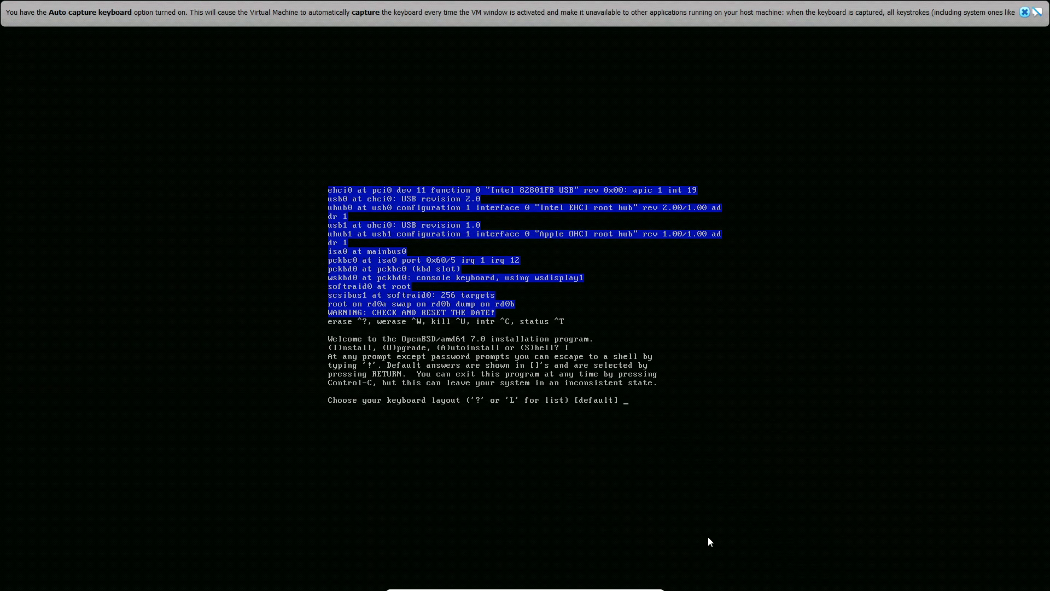
{"action": "key", "text": "Return"}
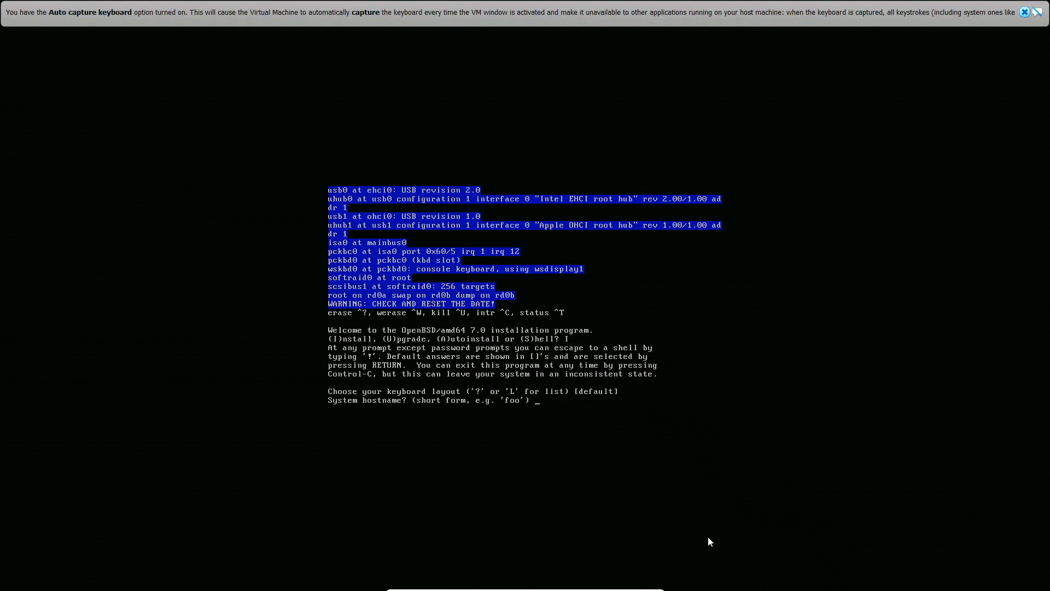
{"action": "type", "text": "kelompok4"}
{"action": "key", "text": "Return"}
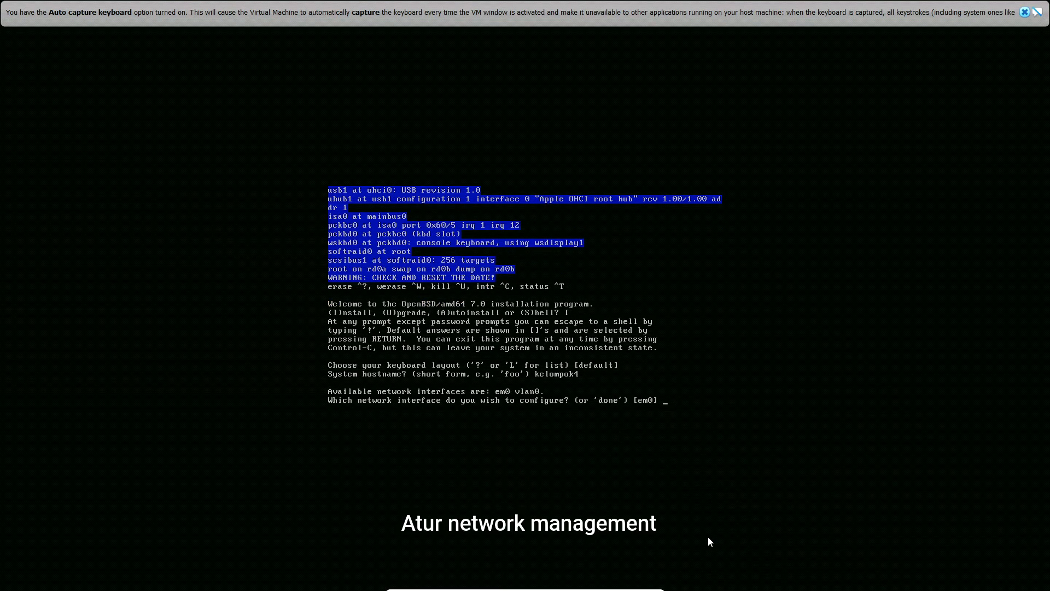
Configure network interface em0 with autoconf IPv4 and no IPv6, and finish the network setup
{"action": "key", "text": "Return"}
{"action": "key", "text": "Return"}
{"action": "key", "text": "Return"}
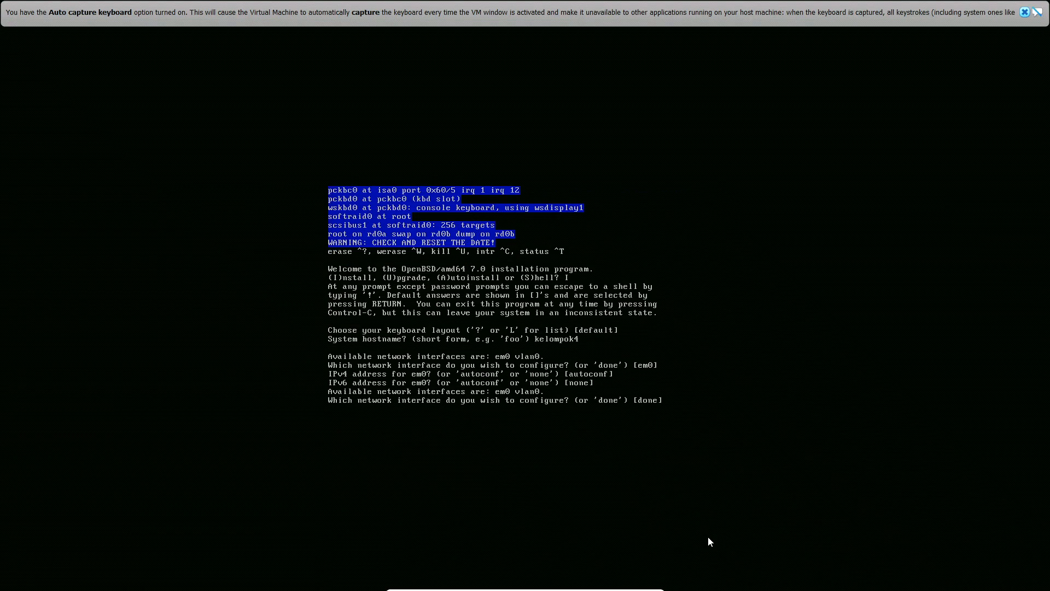
{"action": "key", "text": "Return"}
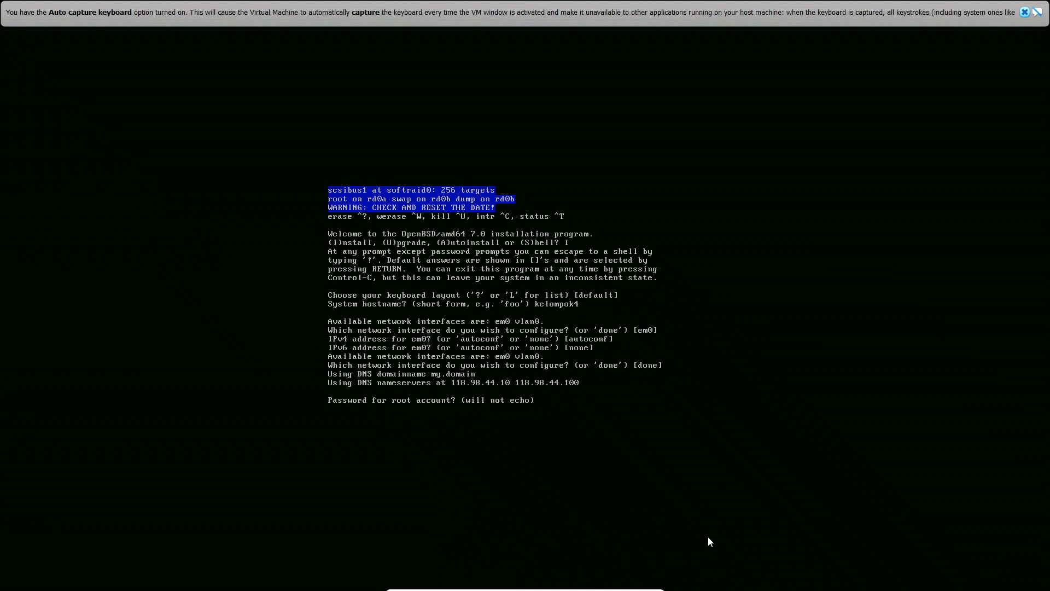
Enter and confirm the root account password, and enable sshd by default
{"action": "key", "text": "Return"}
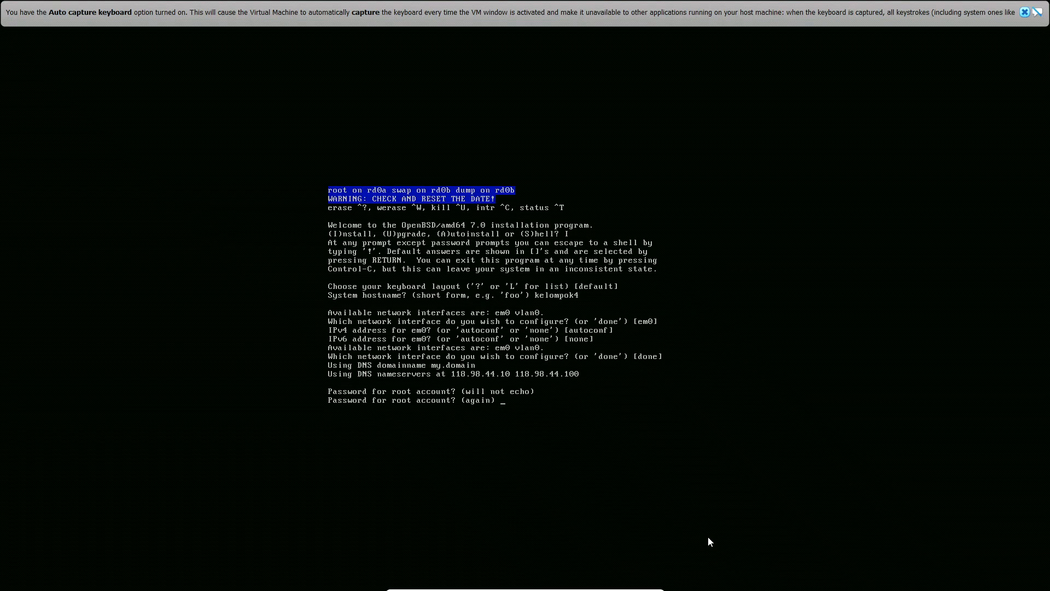
{"action": "key", "text": "Return"}
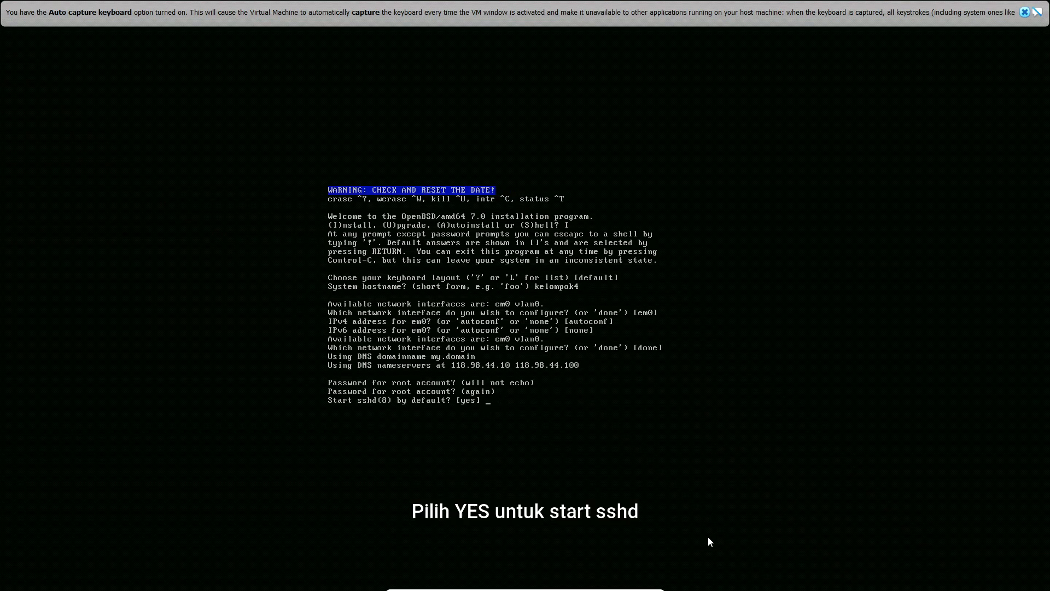
{"action": "type", "text": "yes"}
{"action": "key", "text": "Return"}
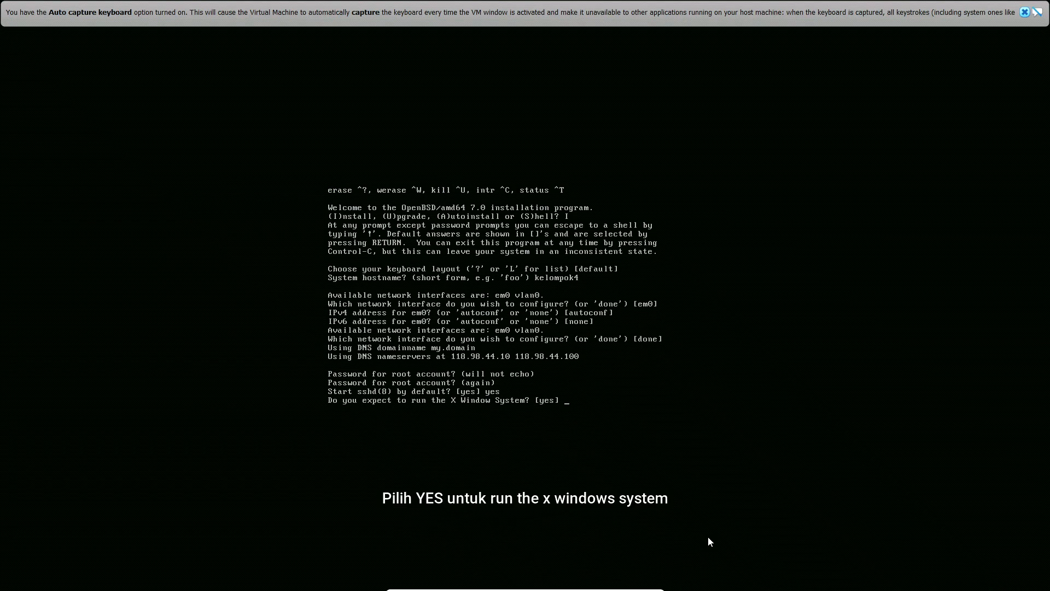
Answer yes to running the X Window System and no to starting it with xenodm
{"action": "type", "text": "yes"}
{"action": "key", "text": "Return"}
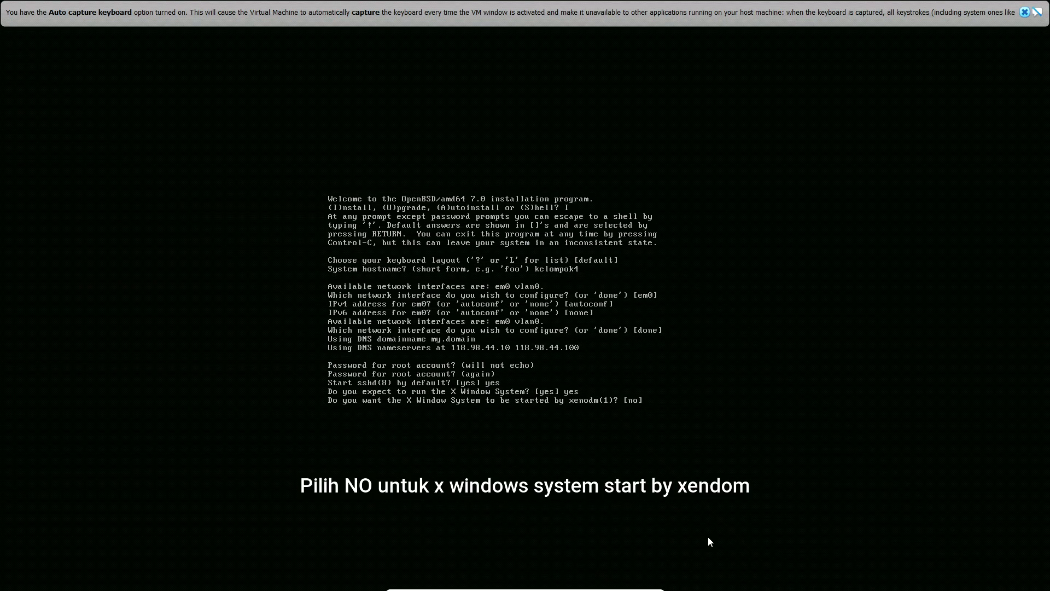
{"action": "type", "text": "no"}
{"action": "key", "text": "Return"}
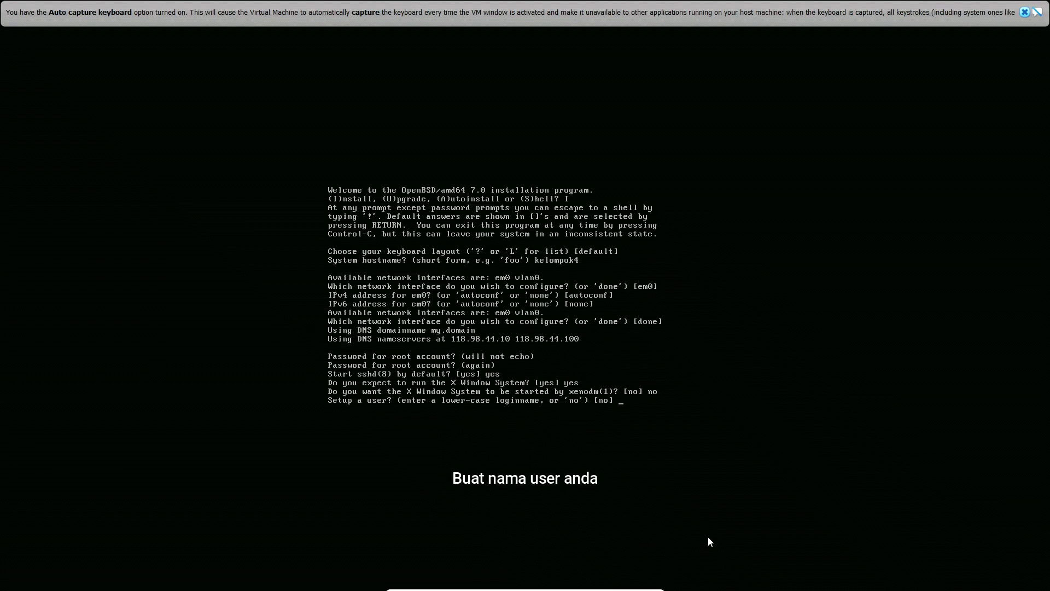
Set up the user kelompok4 with the full name kelompok4, and enter and confirm the account password
{"action": "type", "text": "kelompok4"}
{"action": "key", "text": "Return"}
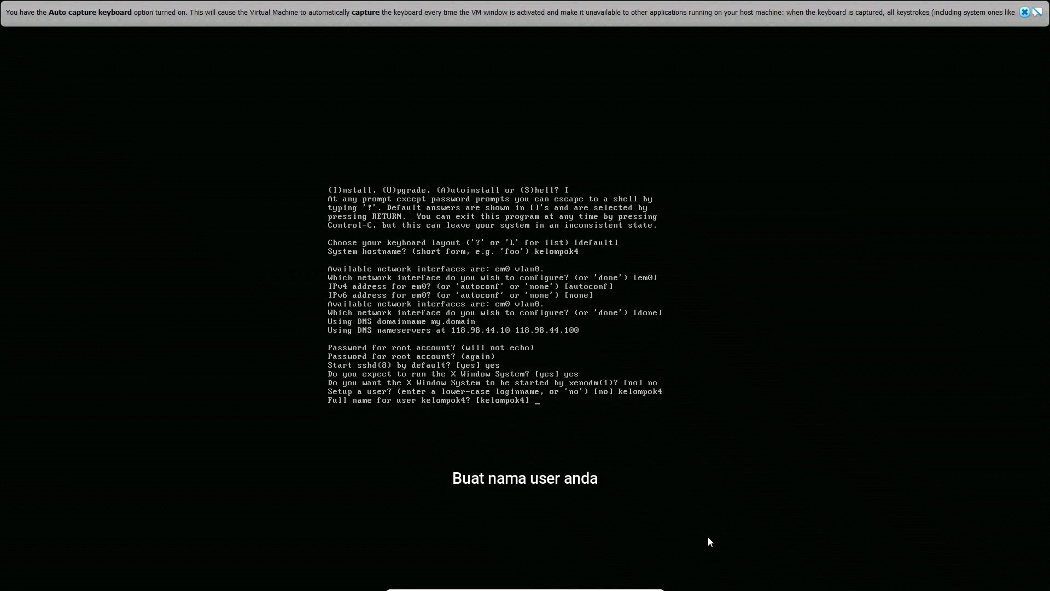
{"action": "type", "text": "kelompok4"}
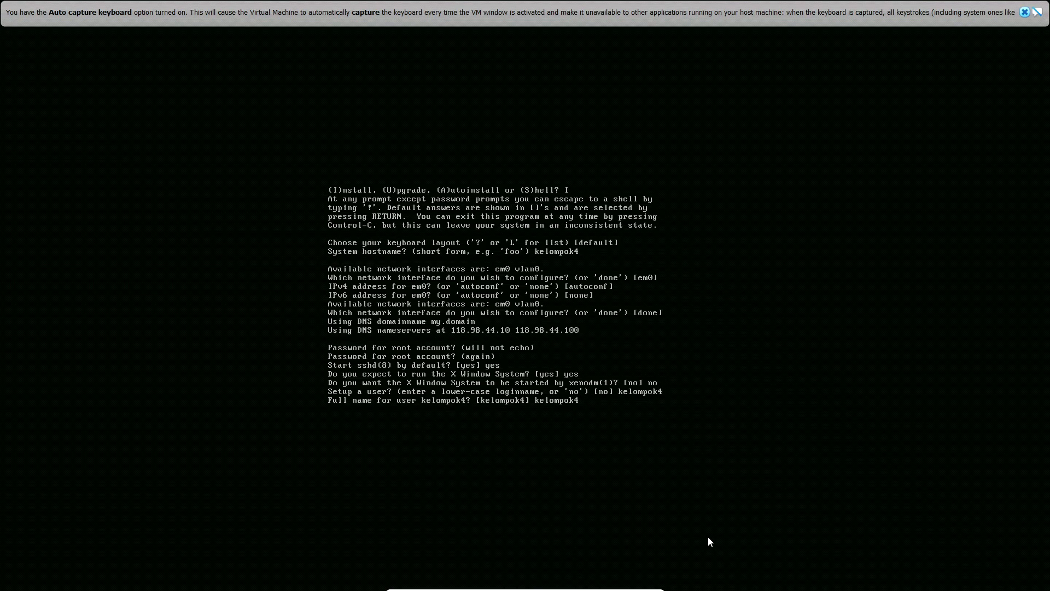
{"action": "key", "text": "Return"}
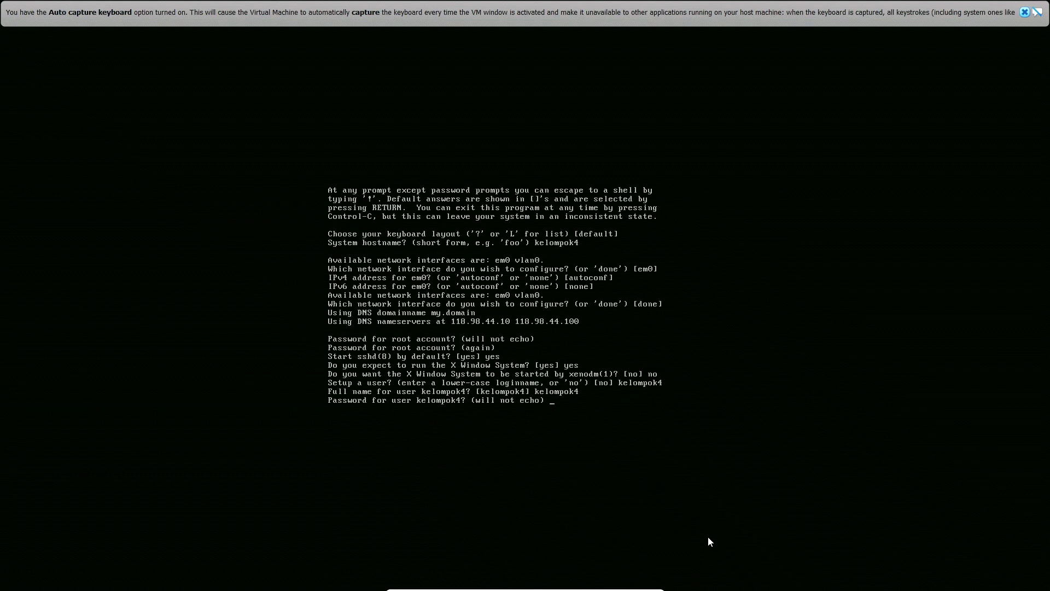
{"action": "key", "text": "Return"}
{"action": "key", "text": "Return"}
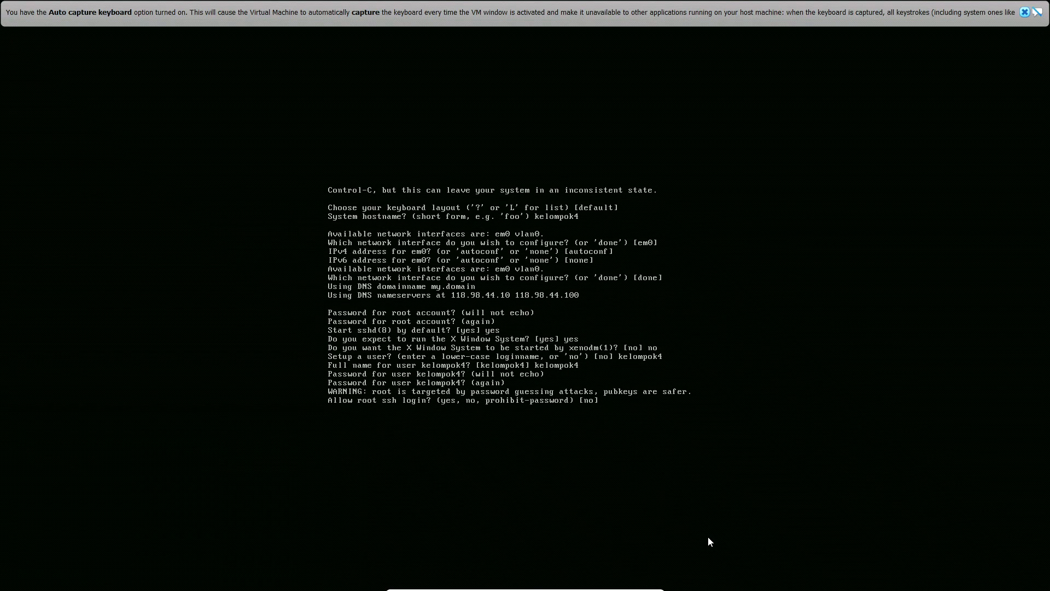
Allow root ssh login and accept Asia/Jakarta as the timezone
{"action": "type", "text": "yes"}
{"action": "key", "text": "Return"}
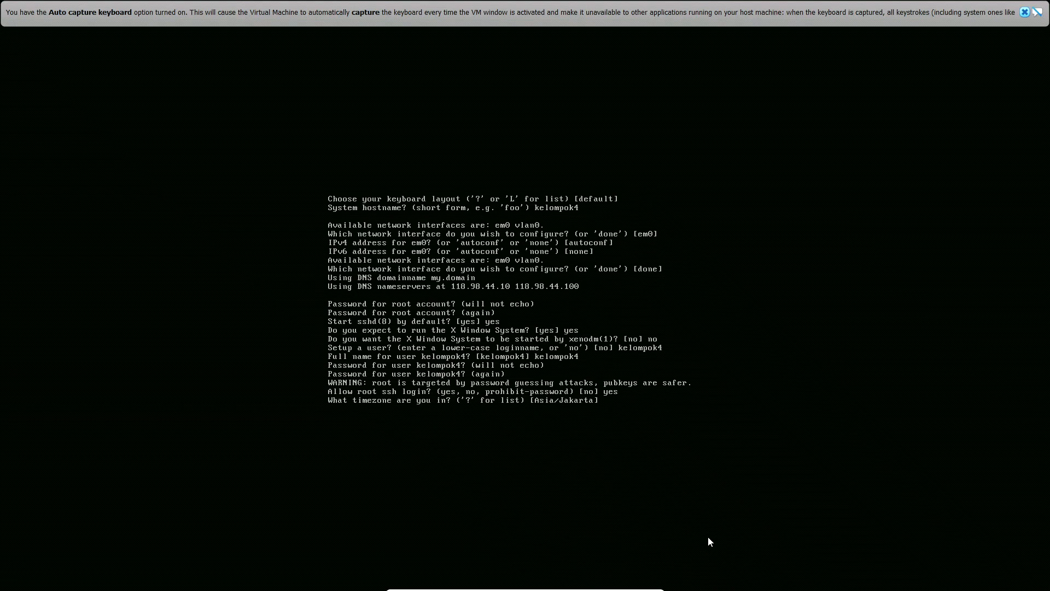
{"action": "key", "text": "Return"}
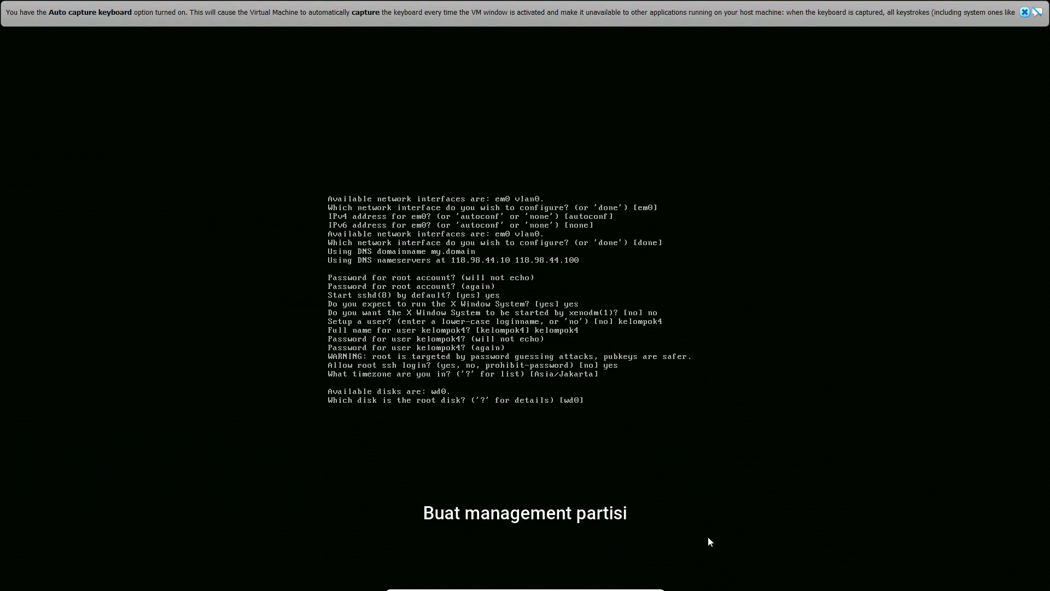
Use wd0 as the root disk with a whole disk MBR and the auto-allocated partition layout
{"action": "key", "text": "Return"}
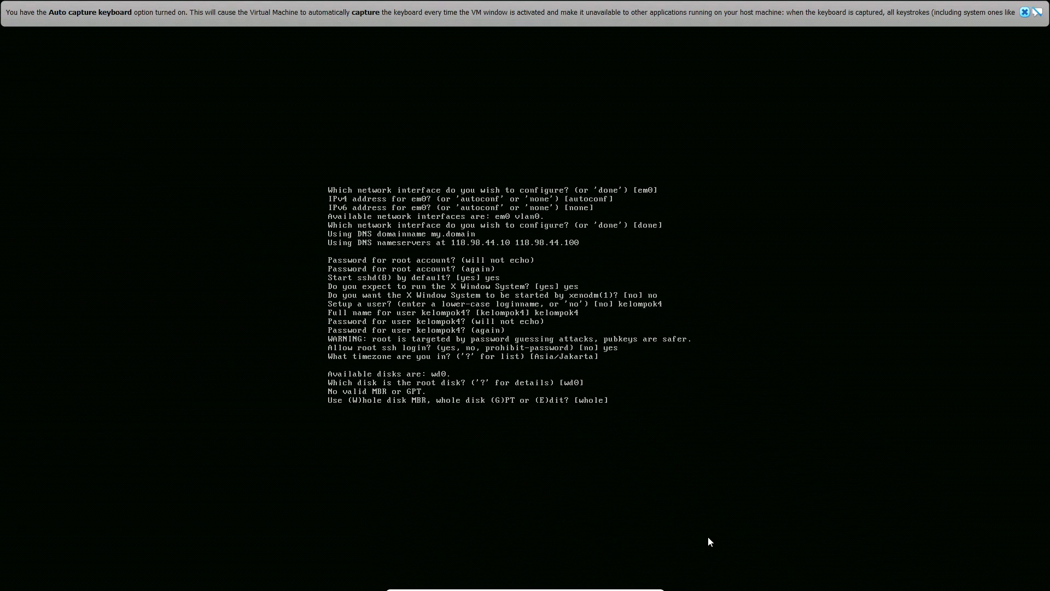
{"action": "key", "text": "Return"}
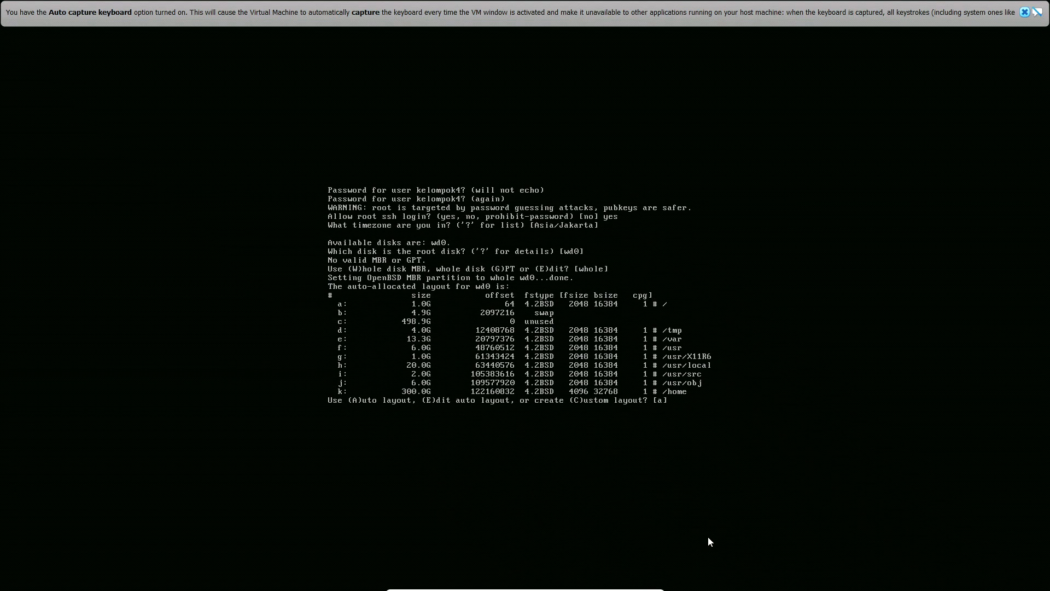
{"action": "key", "text": "Return"}
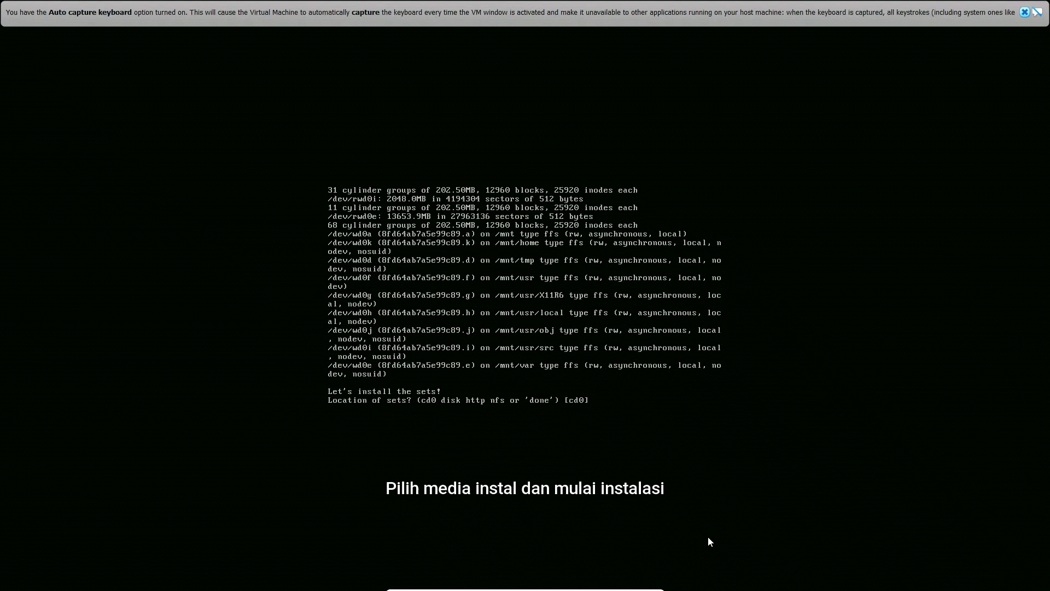
Install the preselected sets from cd0 at path 7.0/amd64 without verification, and accept the suggested system time
{"action": "key", "text": "Return"}
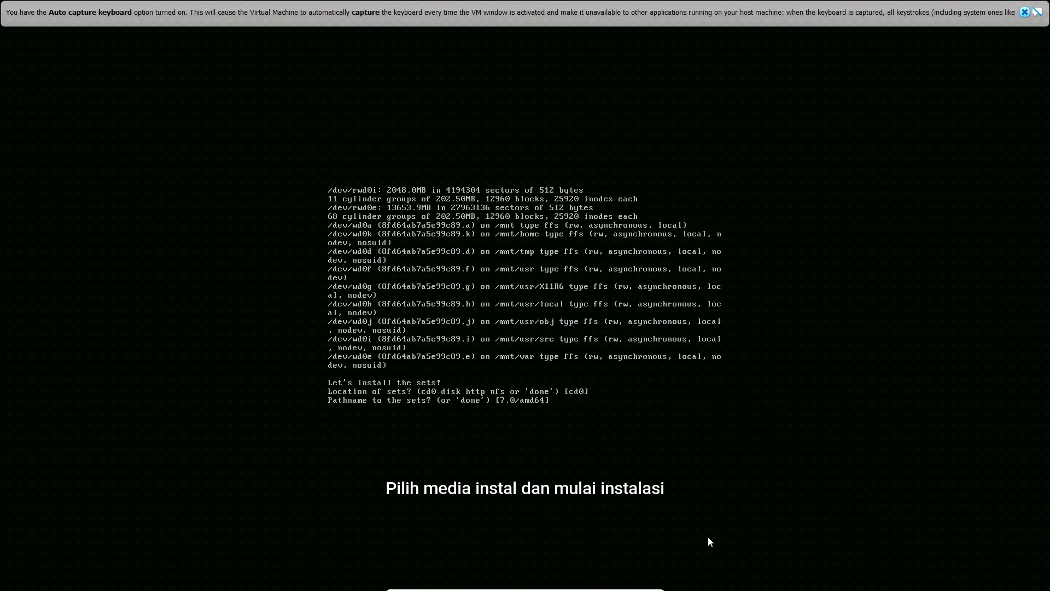
{"action": "key", "text": "Return"}
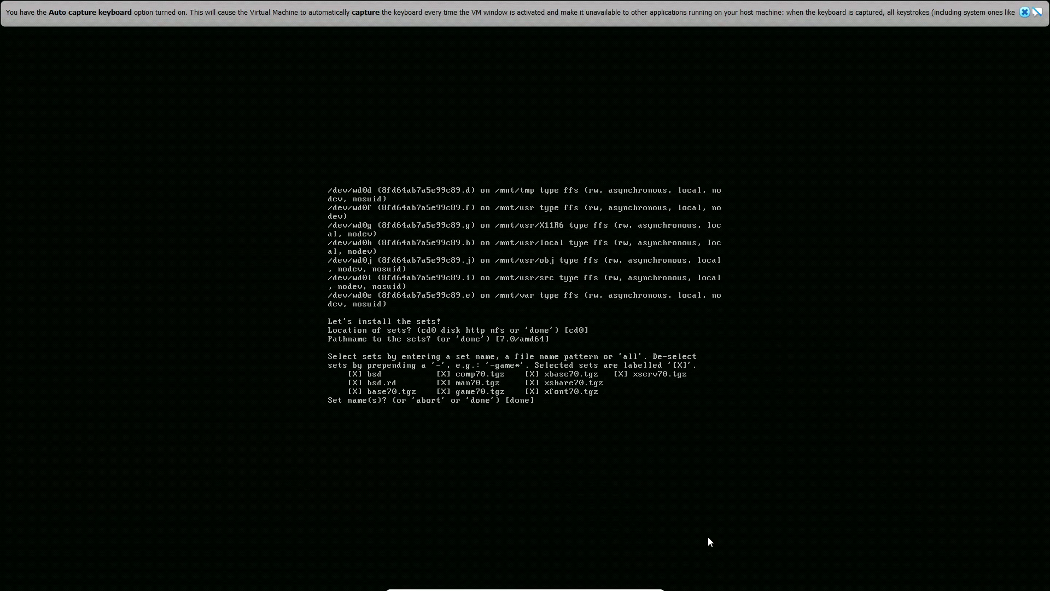
{"action": "key", "text": "Return"}
{"action": "type", "text": "yes"}
{"action": "key", "text": "Return"}
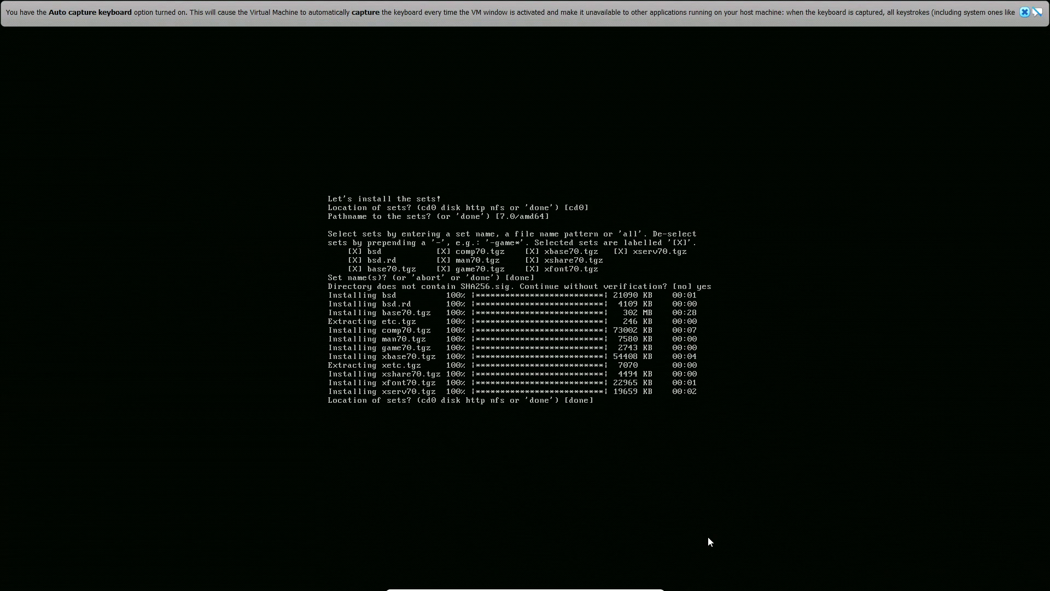
{"action": "key", "text": "Return"}
{"action": "key", "text": "Return"}
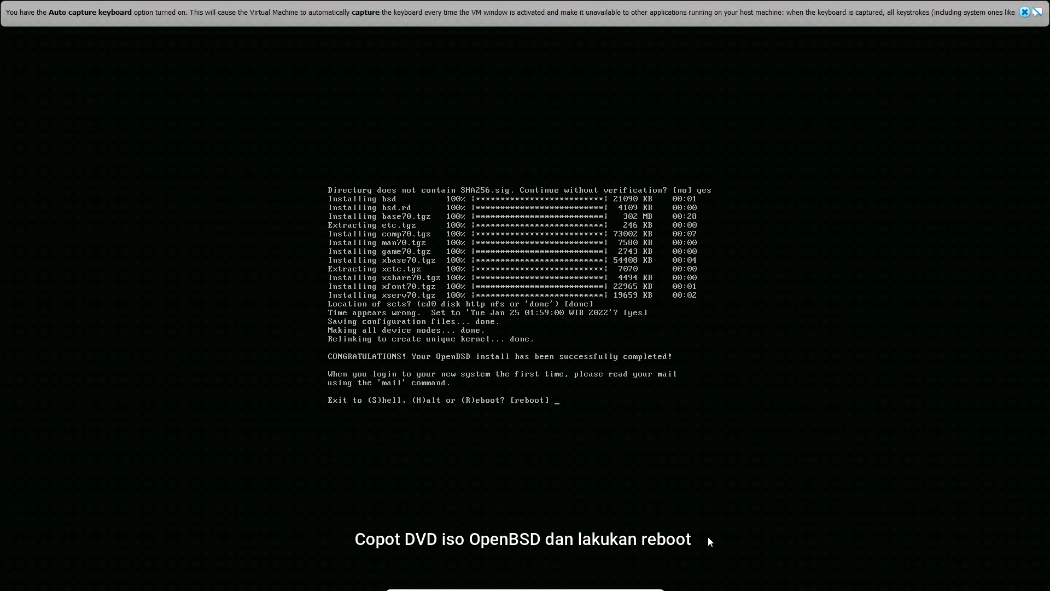
Remove the install70.iso disk from the machine's virtual optical drive and reboot the system
{"action": "mouse_move", "coordinate": [459, 586]}
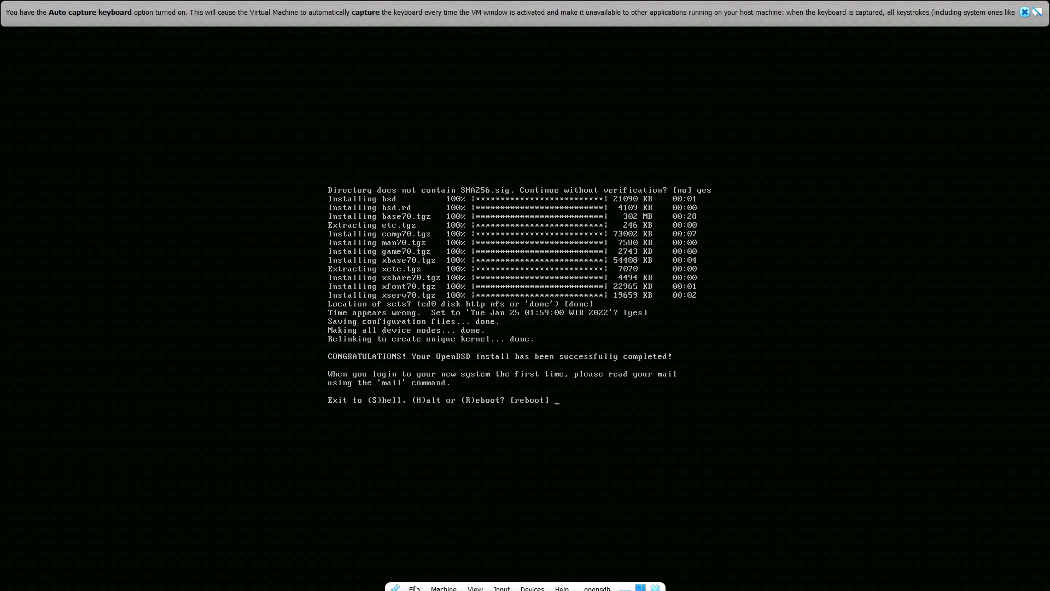
{"action": "left_click", "coordinate": [456, 589]}
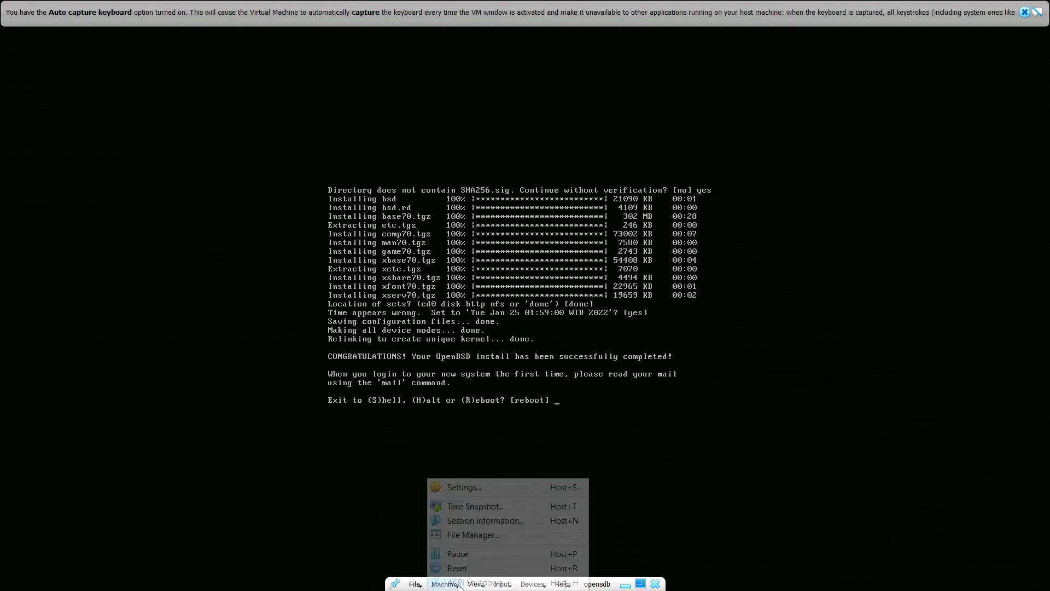
{"action": "left_click", "coordinate": [464, 492]}
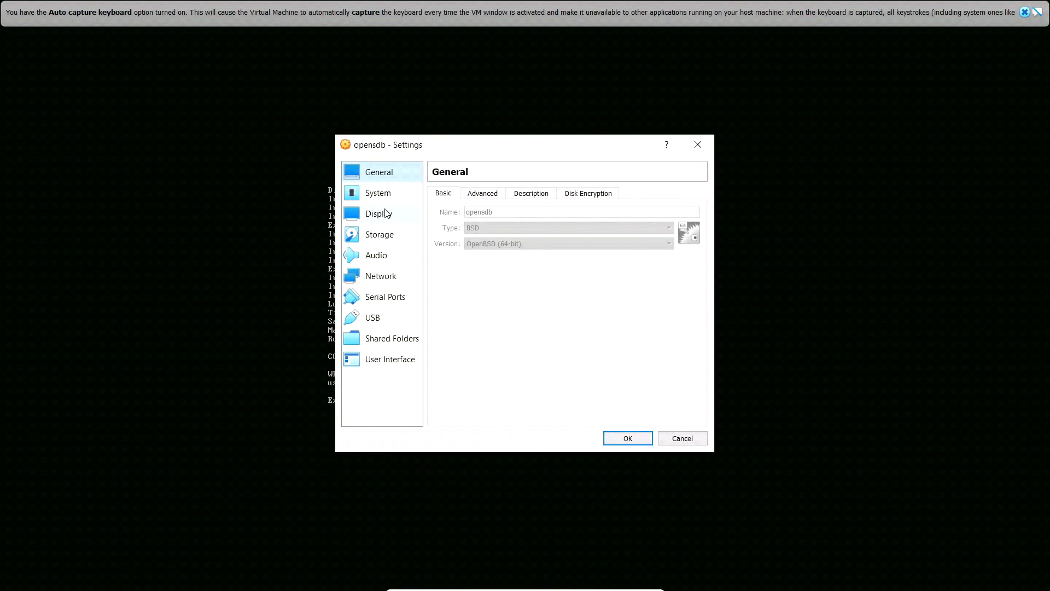
{"action": "left_click", "coordinate": [389, 214]}
{"action": "left_click", "coordinate": [394, 230]}
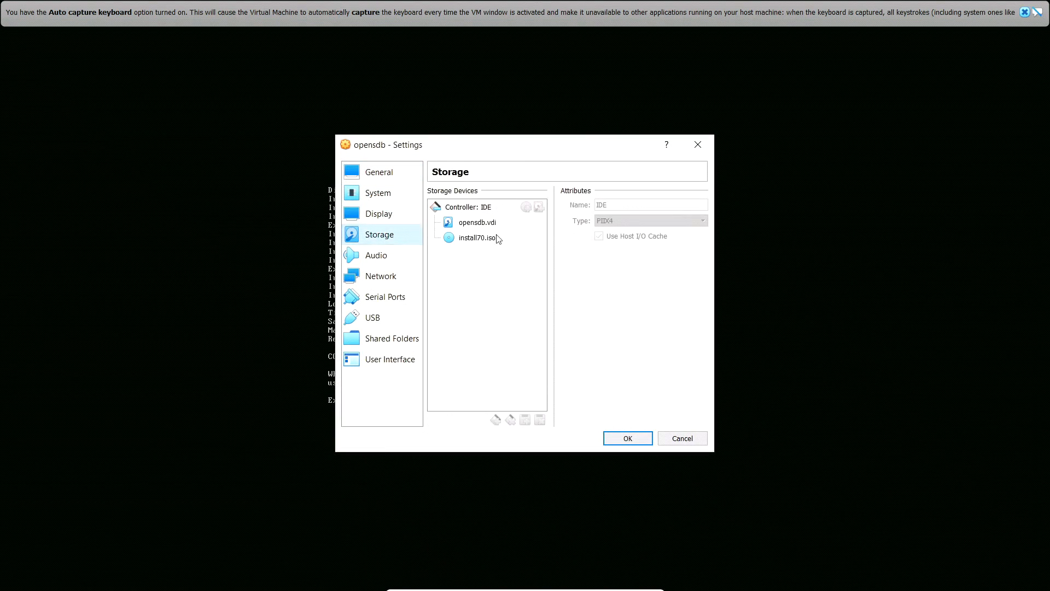
{"action": "left_click", "coordinate": [497, 237]}
{"action": "left_click", "coordinate": [700, 206]}
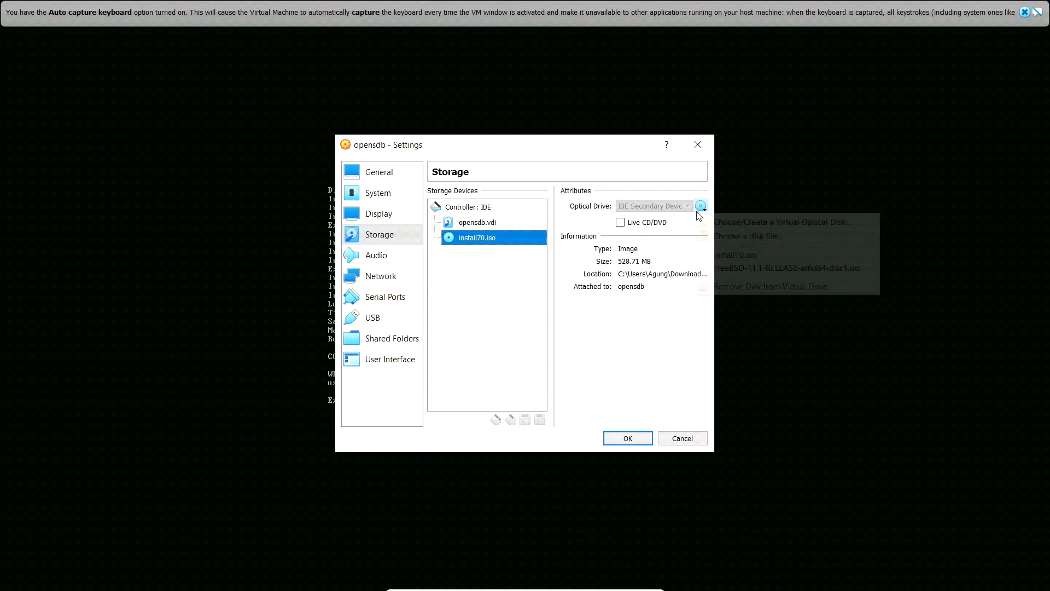
{"action": "left_click", "coordinate": [707, 287]}
{"action": "left_click", "coordinate": [635, 440]}
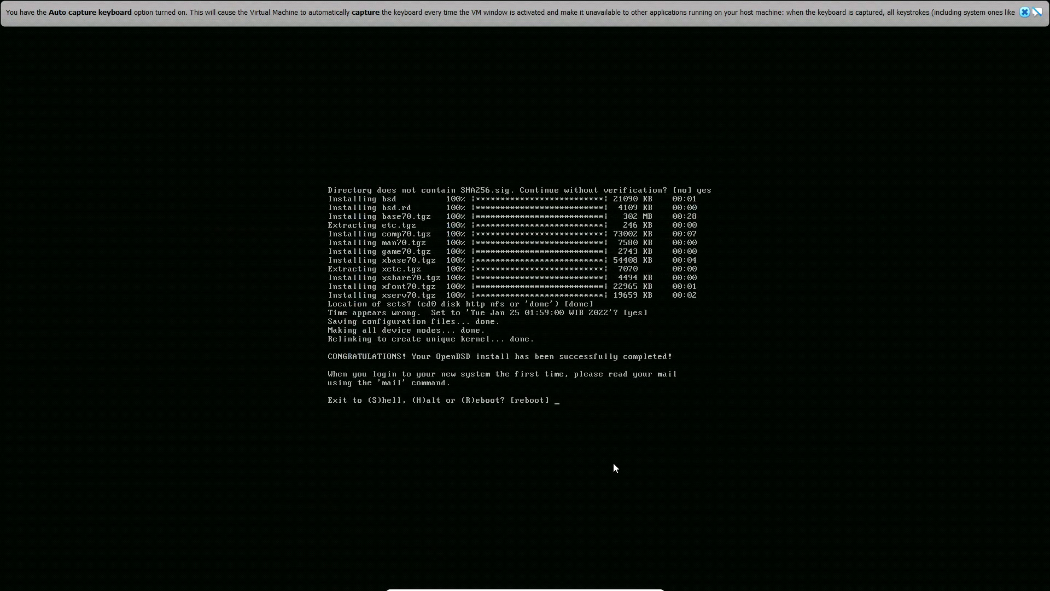
{"action": "type", "text": "reboot"}
{"action": "key", "text": "Return"}
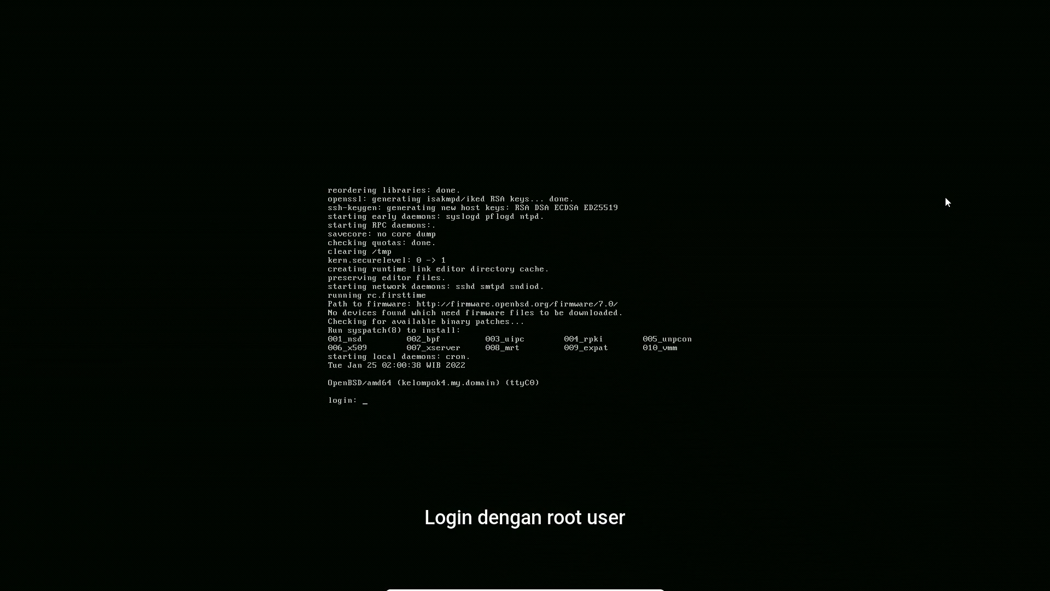
Log in as root with the account password
{"action": "type", "text": "oot"}
{"action": "key", "text": "Return"}
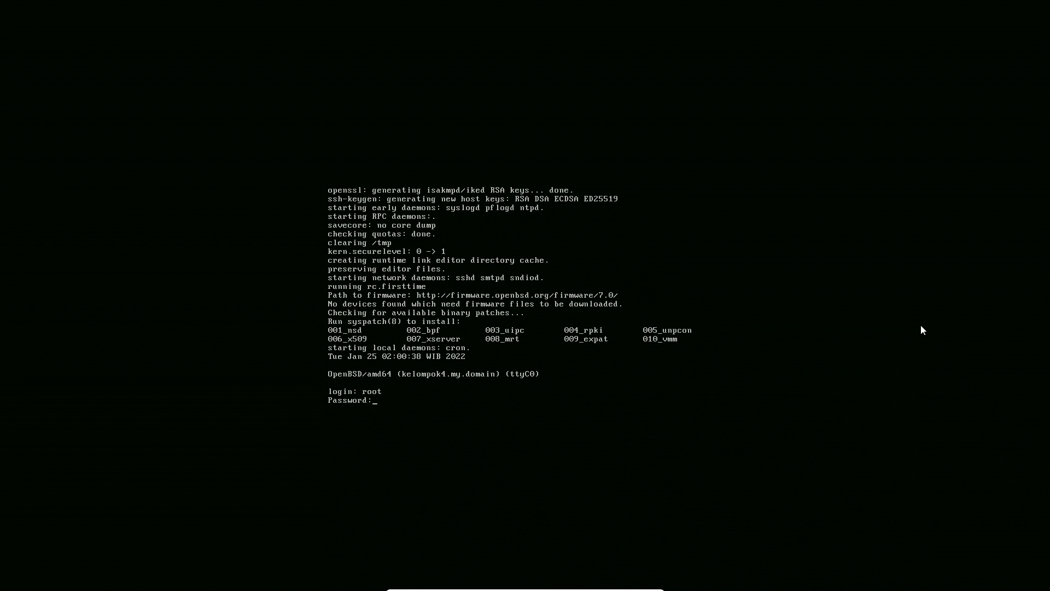
{"action": "key", "text": "Return"}
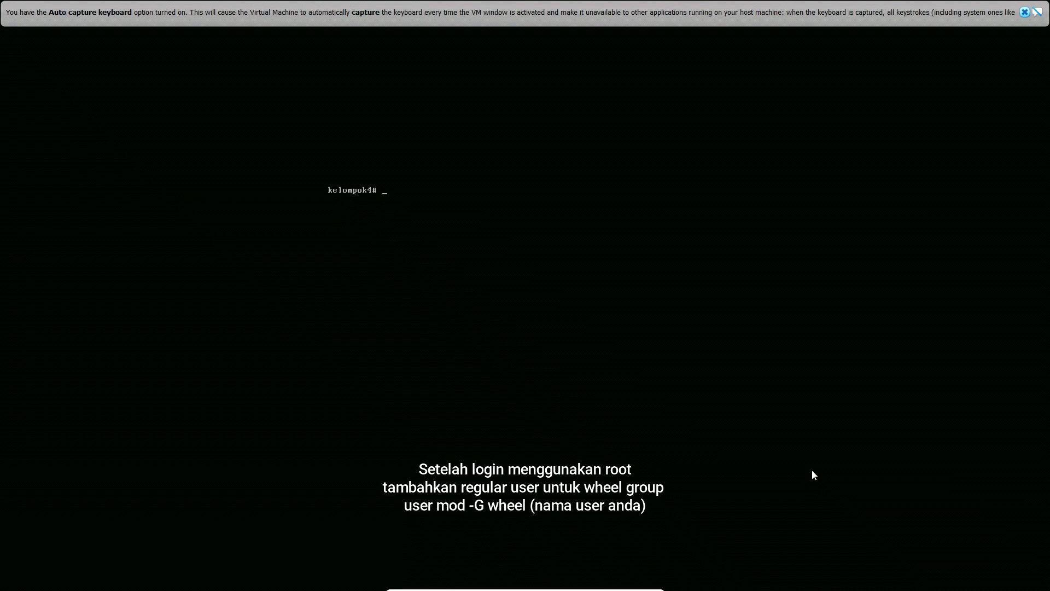
Add the user kelompok4 to the wheel group with user mod -G, and return to an empty prompt
{"action": "type", "text": "u"}
{"action": "type", "text": "ser mod"}
{"action": "type", "text": " -G"}
{"action": "type", "text": " ehe"}
{"action": "key", "text": "BackSpace"}
{"action": "key", "text": "BackSpace"}
{"action": "type", "text": "heel kelompo"}
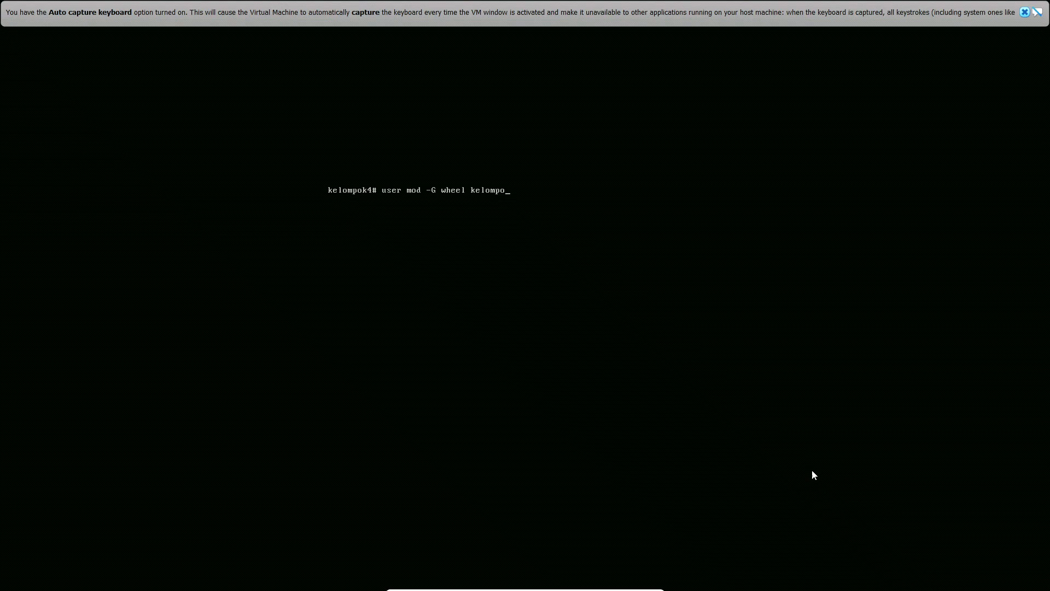
{"action": "type", "text": "k4"}
{"action": "key", "text": "Return"}
{"action": "key", "text": "Return"}
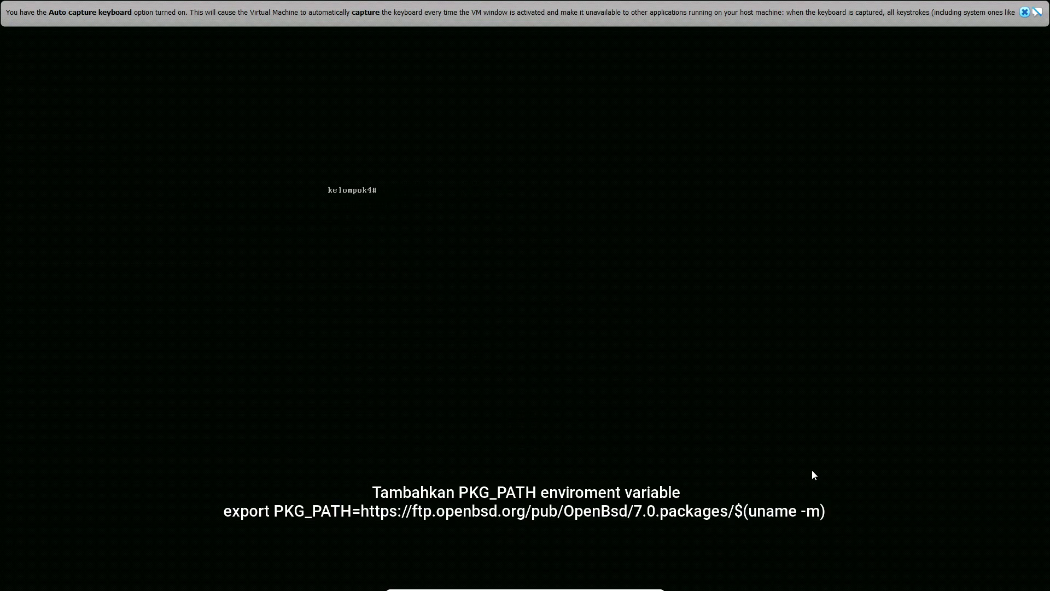
{"action": "type", "text": "export PKG_PATH=https://ftp.openbsd.org/pub/"}
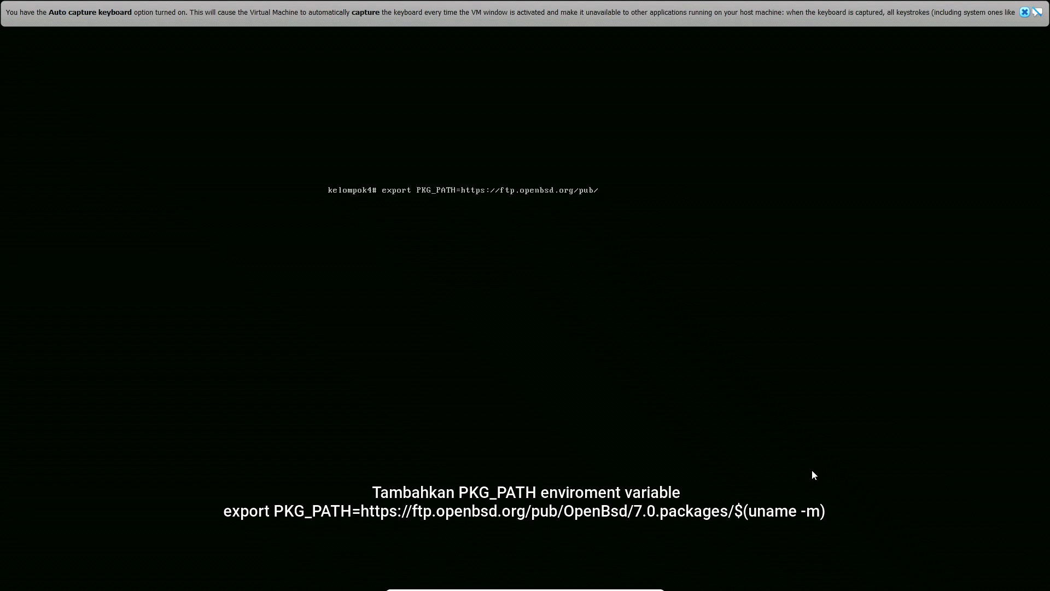
{"action": "type", "text": "OpenBSD/7.0/packages/$(uname -m)"}
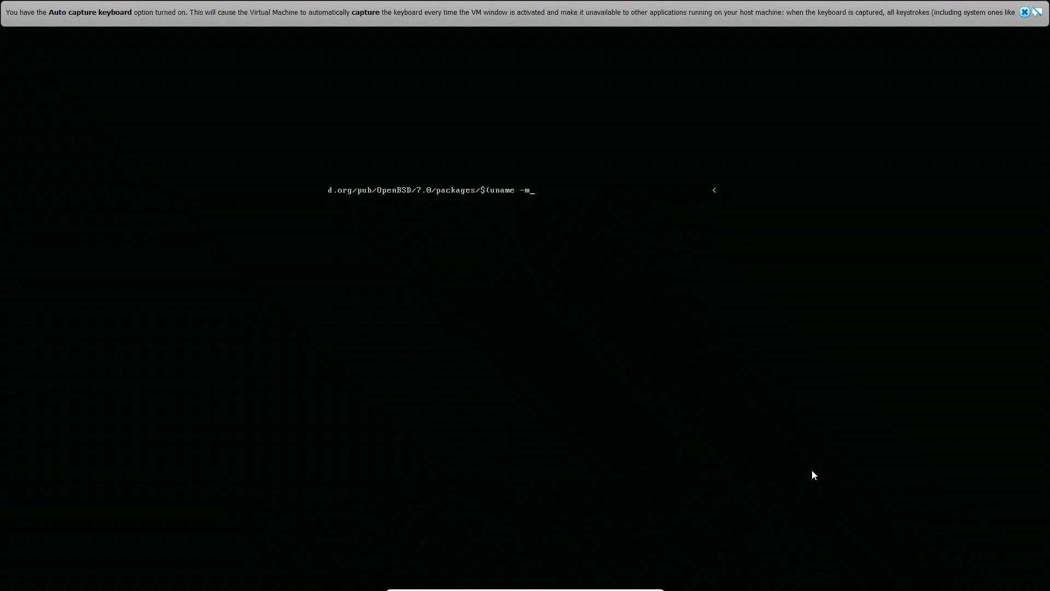
{"action": "key", "text": "Return"}
{"action": "key", "text": "Return"}
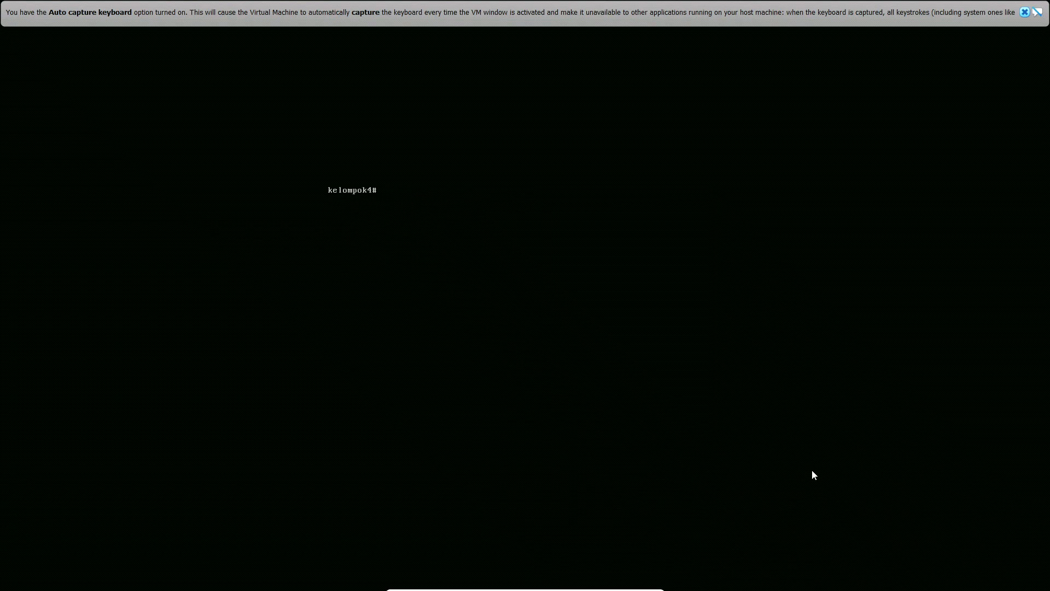
{"action": "type", "text": "export"}
{"action": "key", "text": "BackSpace"}
{"action": "key", "text": "BackSpace"}
{"action": "key", "text": "BackSpace"}
{"action": "key", "text": "BackSpace"}
{"action": "key", "text": "BackSpace"}
{"action": "key", "text": "BackSpace"}
{"action": "type", "text": "ech"}
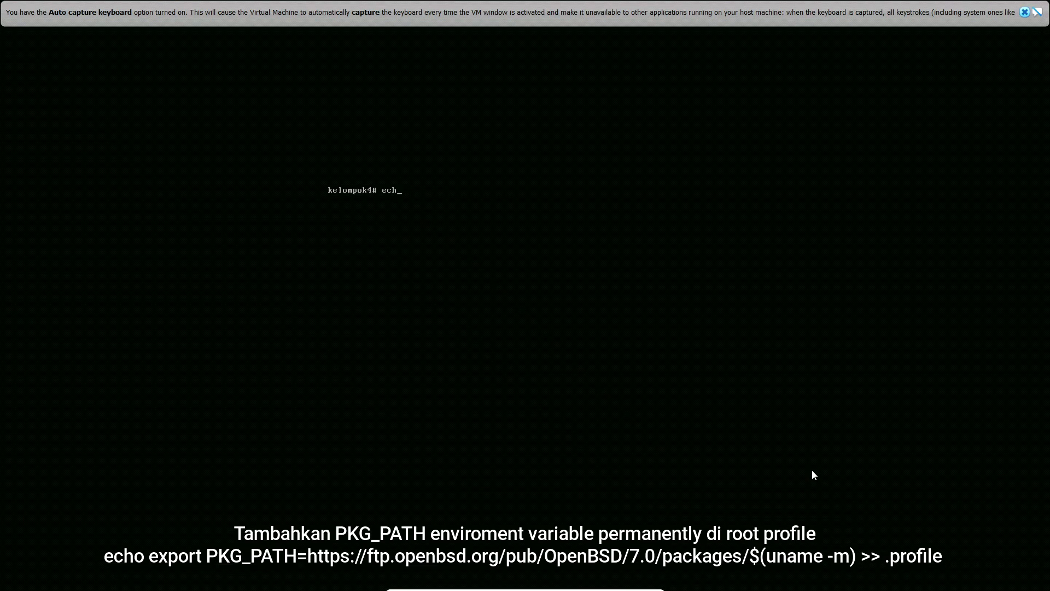
{"action": "type", "text": "o export PKG_PATH=https://ftp.openbsd.org/pu"}
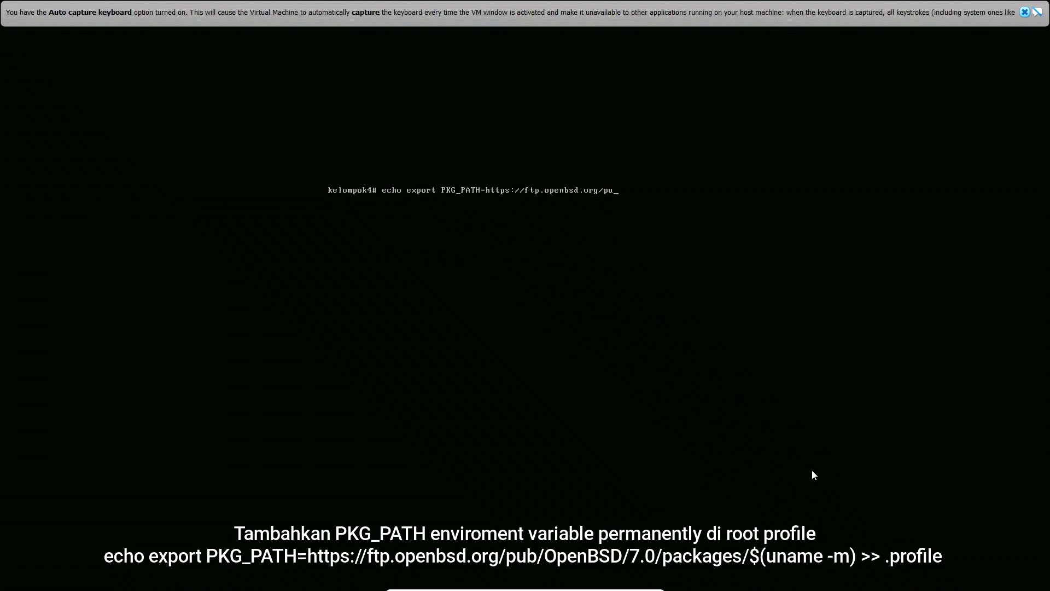
{"action": "type", "text": "b/OpenBSD/7.0/packages"}
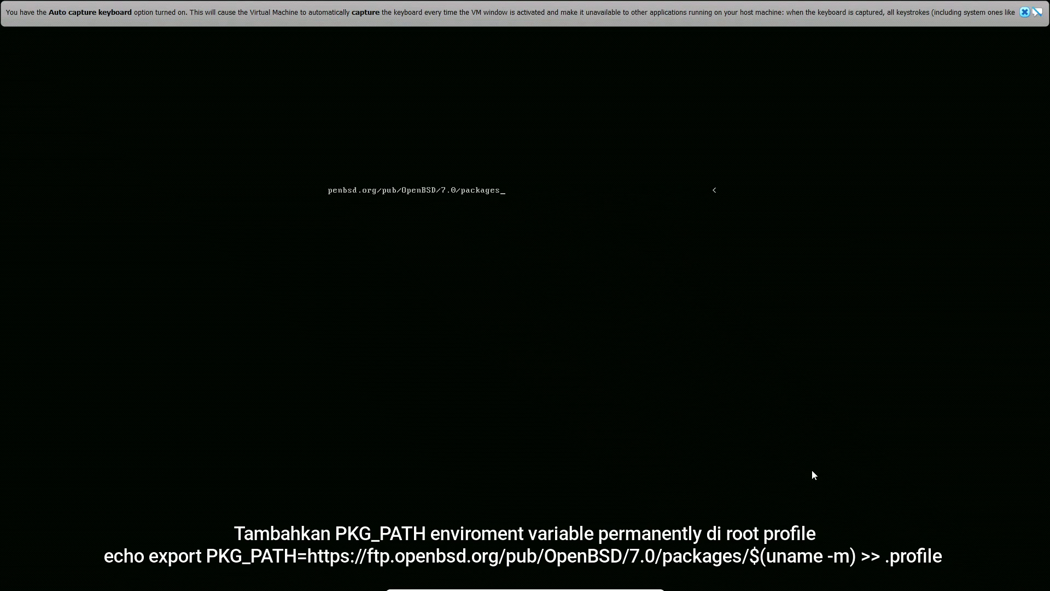
{"action": "type", "text": "/$(uname -m) >> .profile"}
{"action": "key", "text": "Return"}
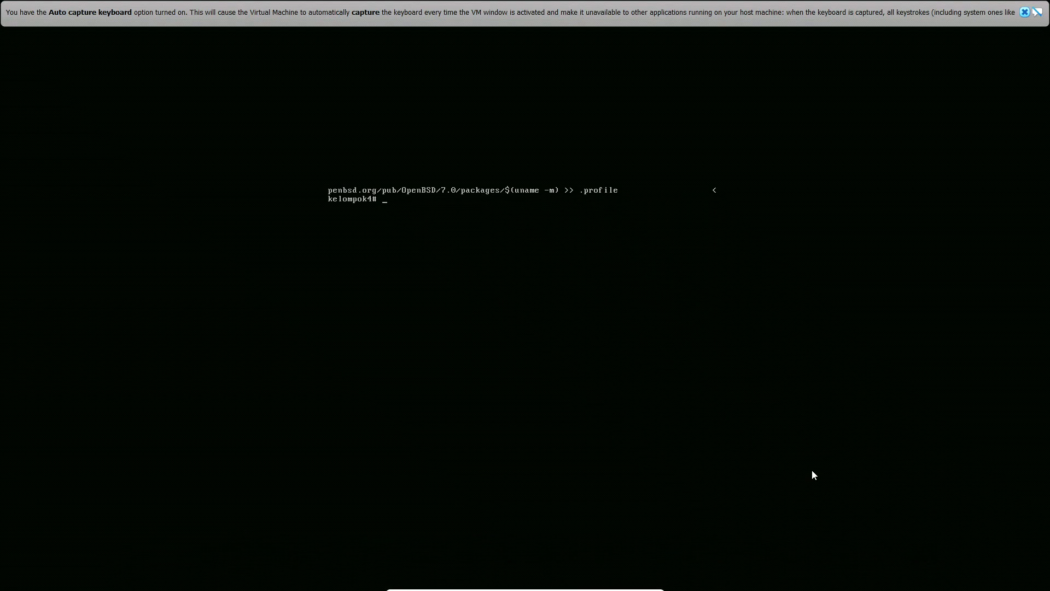
{"action": "type", "text": "clear"}
{"action": "key", "text": "Return"}
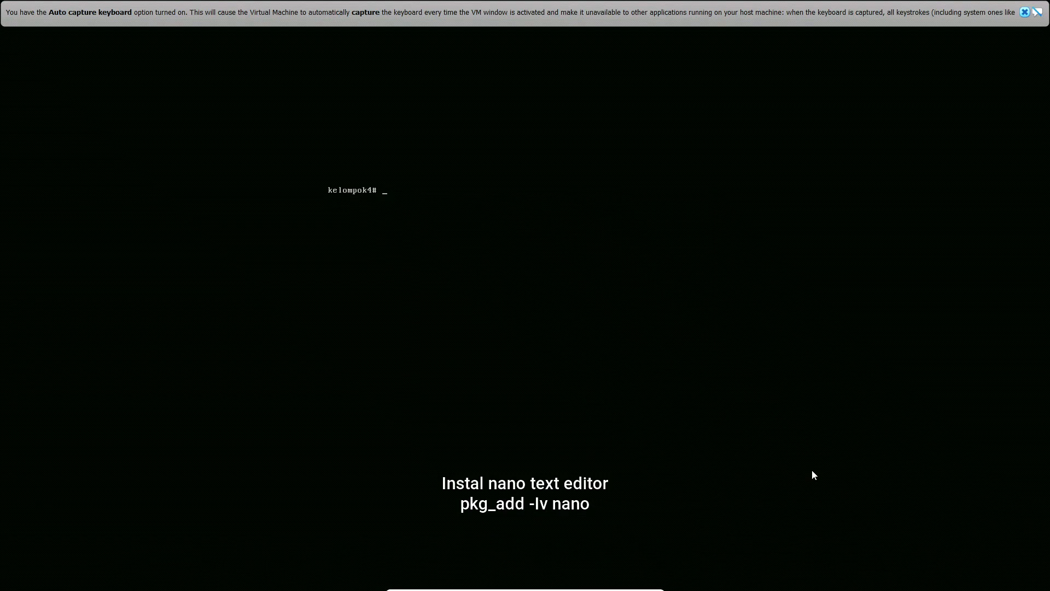
Install the nano text editor with pkg_add -Iv, and clear the screen
{"action": "type", "text": "pkg_add -Iv nano"}
{"action": "key", "text": "Return"}
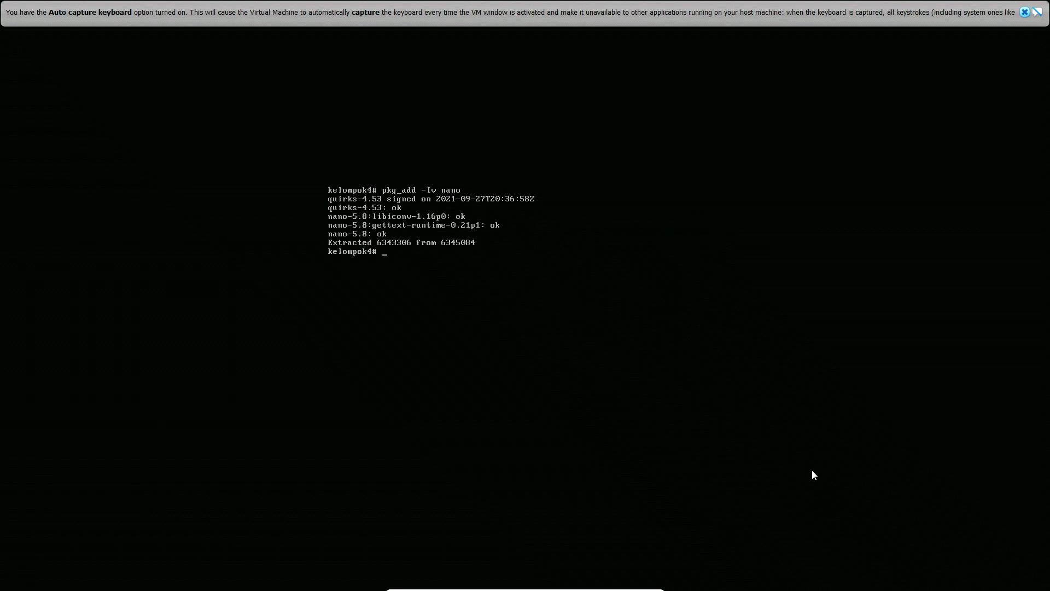
{"action": "type", "text": "clear"}
{"action": "key", "text": "Return"}
Install mate-desktop, mate-notification-daemon, mate-terminal, mate-panel, mate-session-manager, mate-icon-theme, mate-control-center, mate-calc and caja with pkg_add -Iv
{"action": "type", "text": "pkg"}
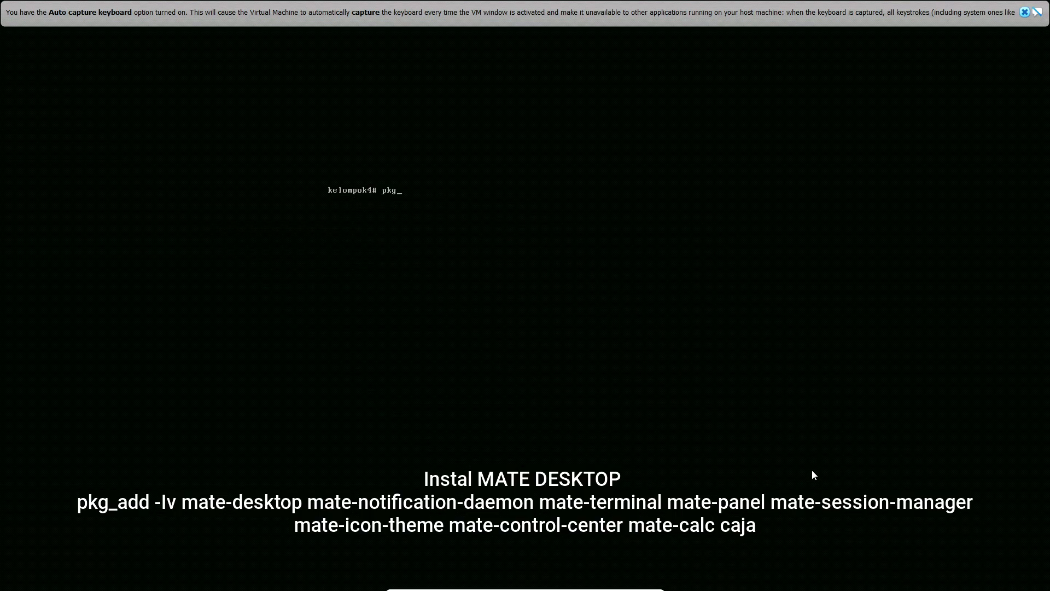
{"action": "type", "text": "_add -lv mate-desktop mate-notification-daemon "}
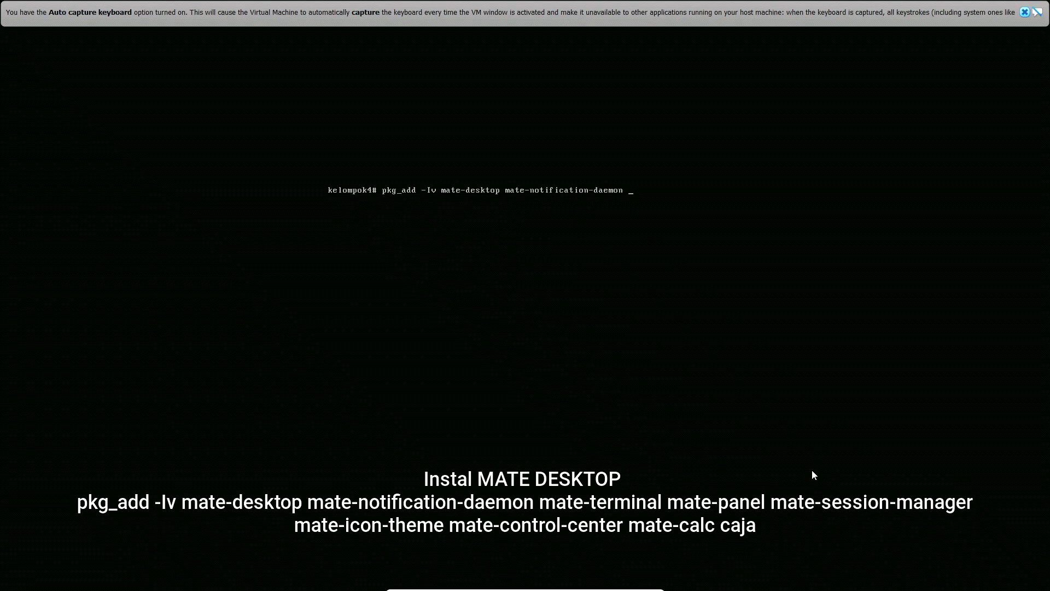
{"action": "type", "text": "mate-terminal mate-panel"}
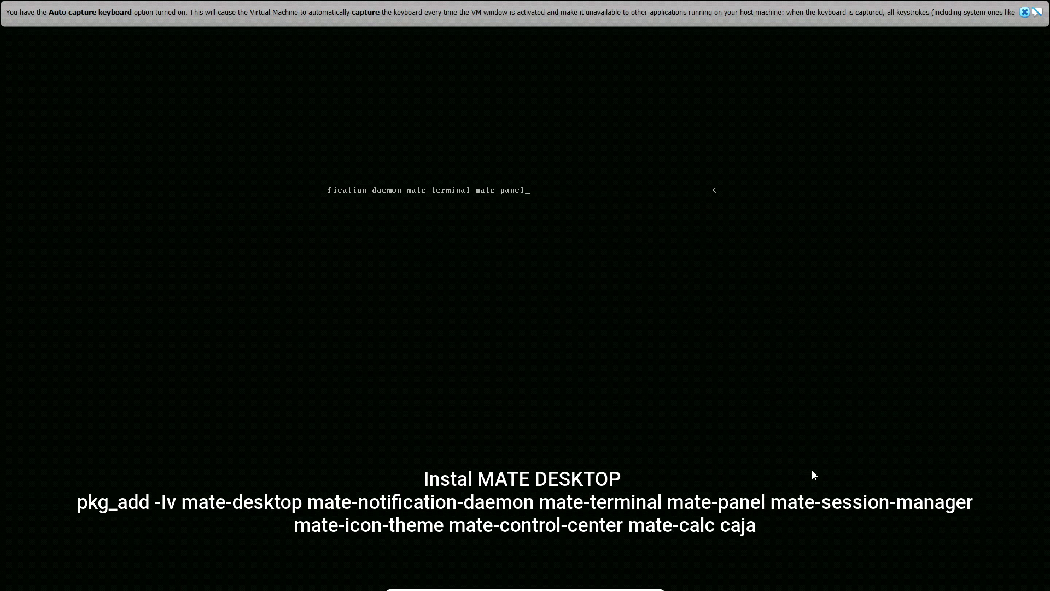
{"action": "type", "text": " mate-session-manager mate-icon-the"}
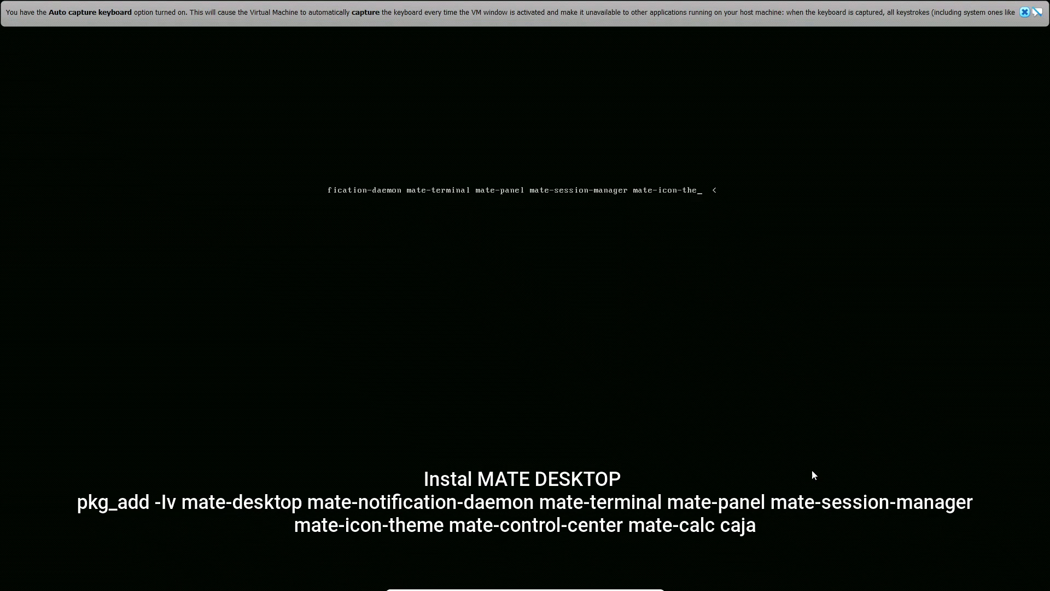
{"action": "type", "text": "me mate-control"}
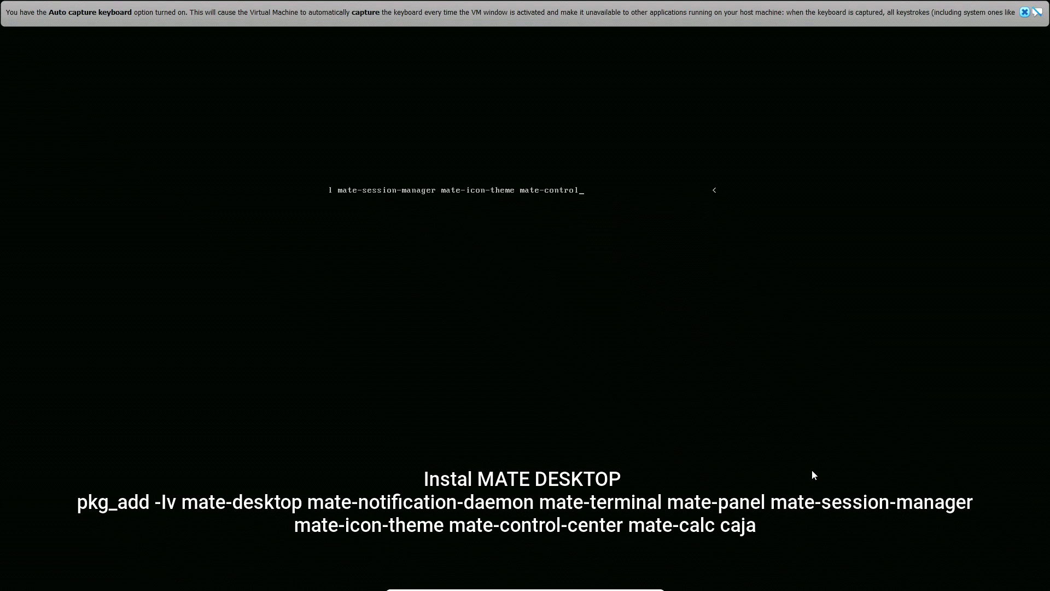
{"action": "type", "text": "-center mate-calc caja"}
{"action": "key", "text": "Return"}
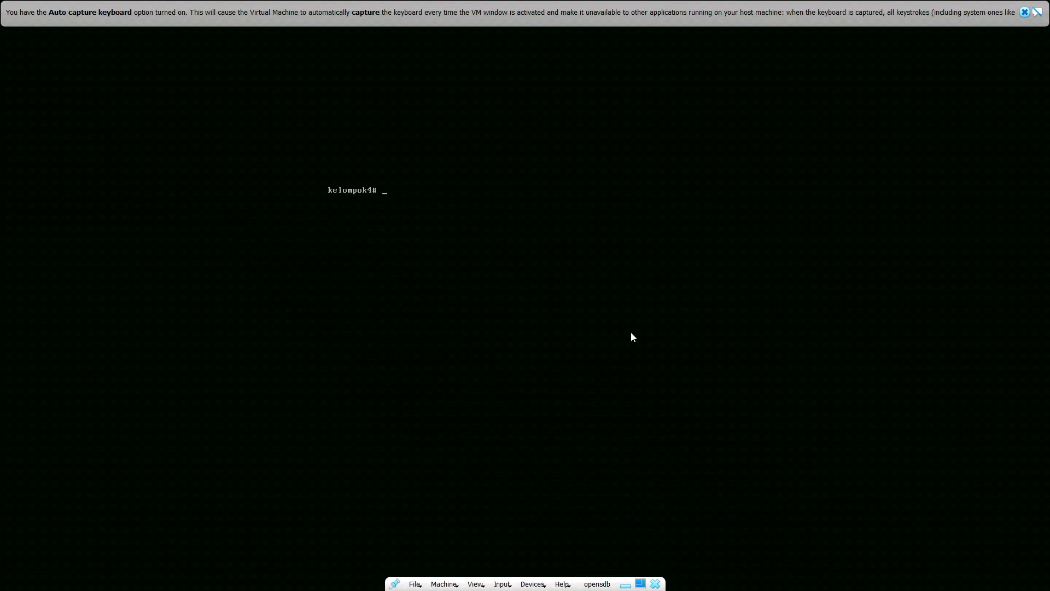
Install the slim login manager and slim-themes with pkg_add -Iv, and clear the screen
{"action": "type", "text": "pkg"}
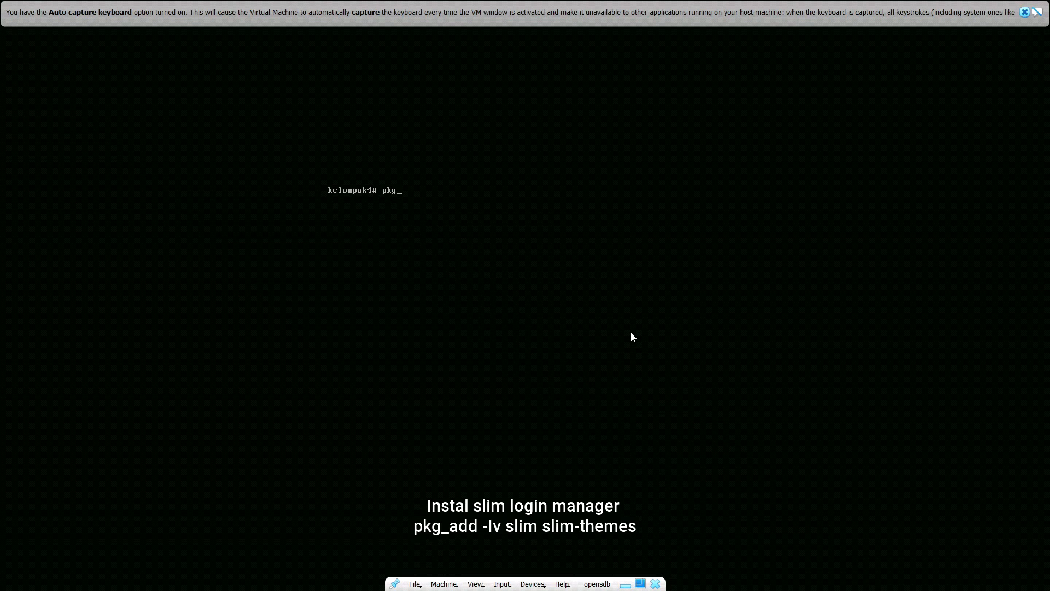
{"action": "type", "text": "_add"}
{"action": "type", "text": "-Iv slim slim-themes"}
{"action": "key", "text": "Return"}
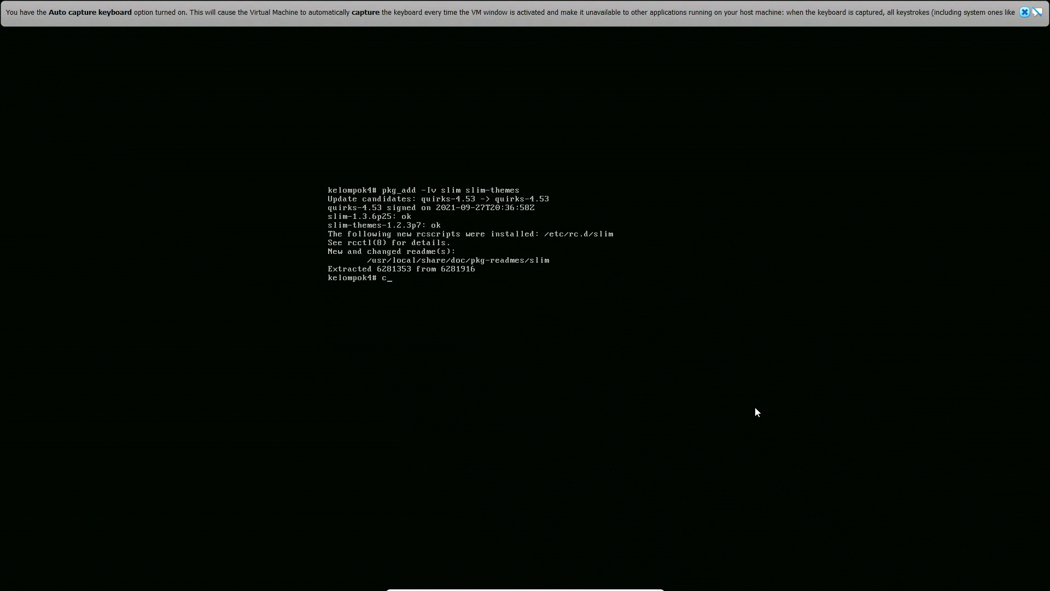
{"action": "key", "text": "Return"}
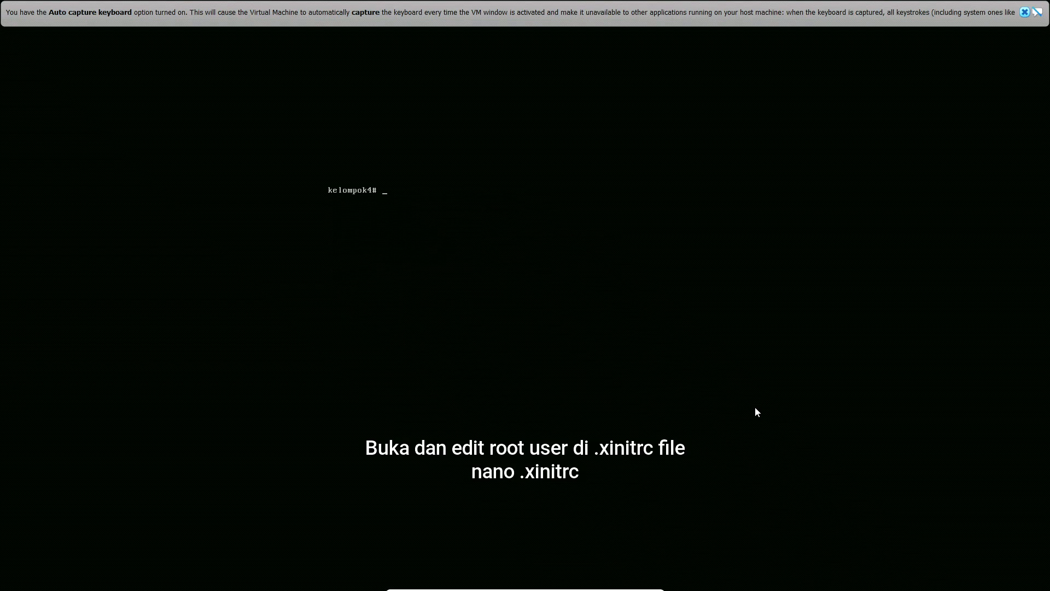
Open root's .xinitrc file in nano
{"action": "type", "text": "nano .xinitrc"}
{"action": "key", "text": "Return"}
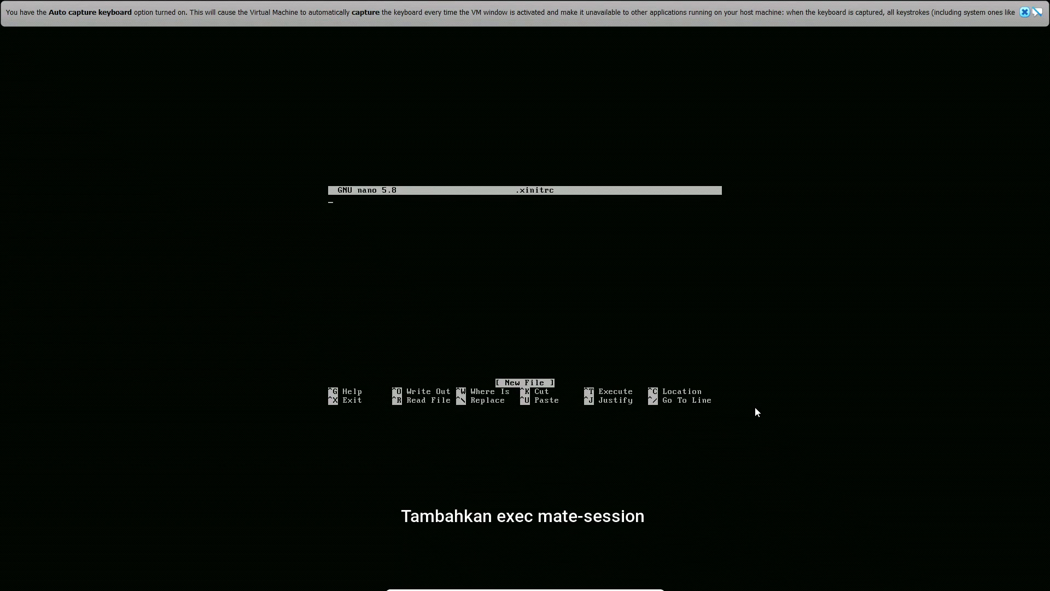
Add the line "exec mate-session" to root's .xinitrc, save it under the same name, exit nano and clear the screen
{"action": "type", "text": "exec mate-session"}
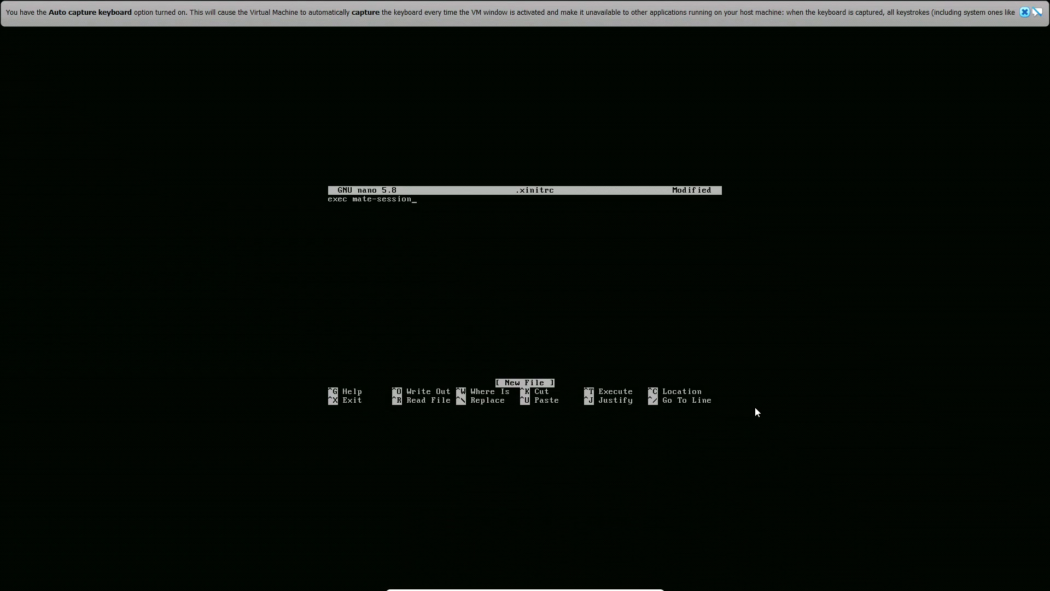
{"action": "key", "text": "ctrl+x"}
{"action": "key", "text": "y"}
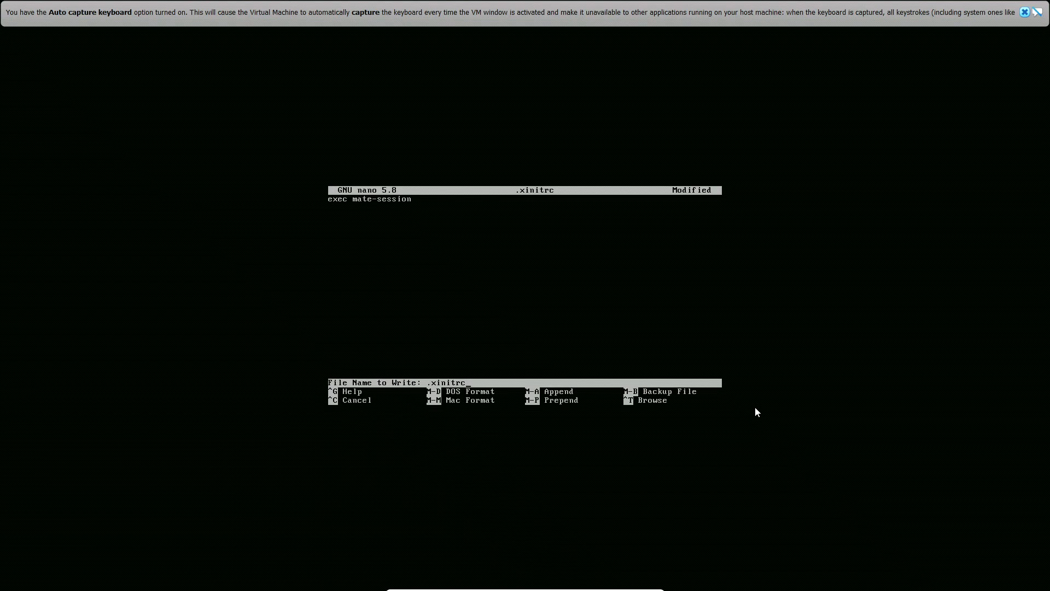
{"action": "key", "text": "Return"}
{"action": "type", "text": "c"}
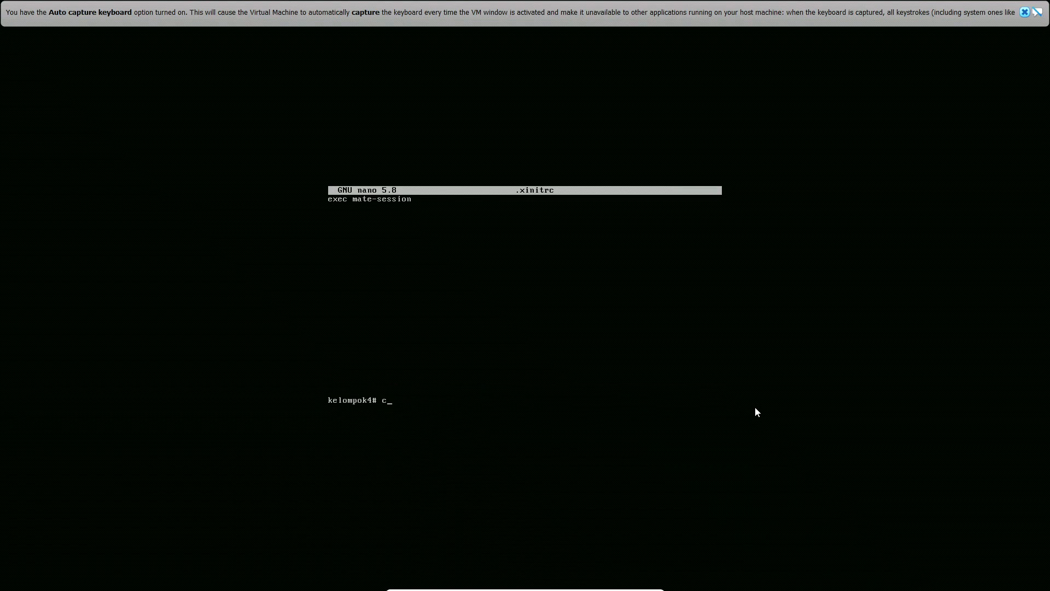
{"action": "type", "text": "lear"}
{"action": "key", "text": "Return"}
Open /home/kelompok4/.xinitrc in nano
{"action": "type", "text": "n"}
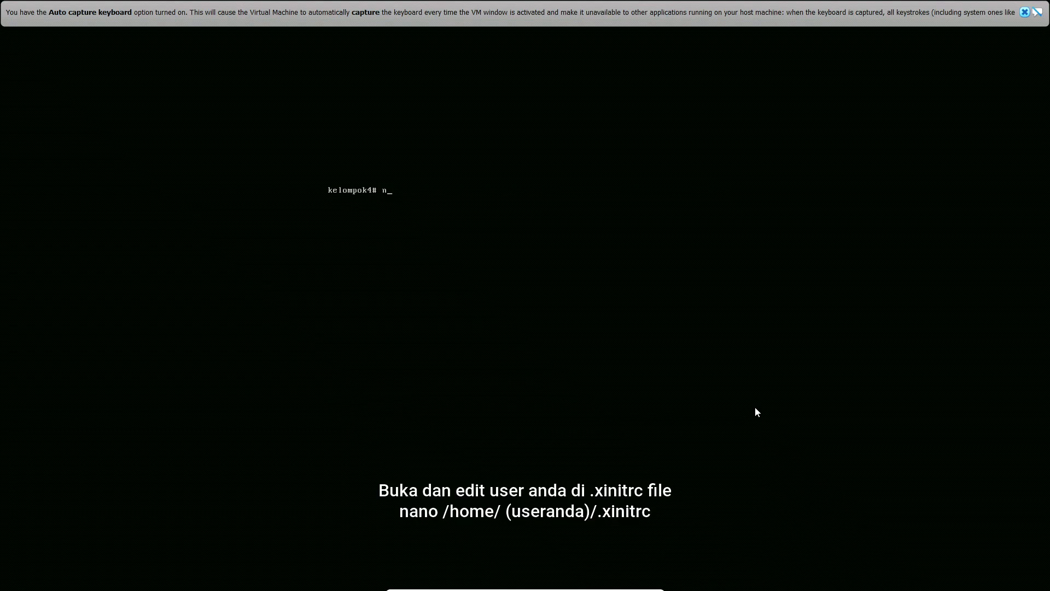
{"action": "type", "text": "ano /home/kelompok"}
{"action": "type", "text": "trc"}
{"action": "key", "text": "Return"}
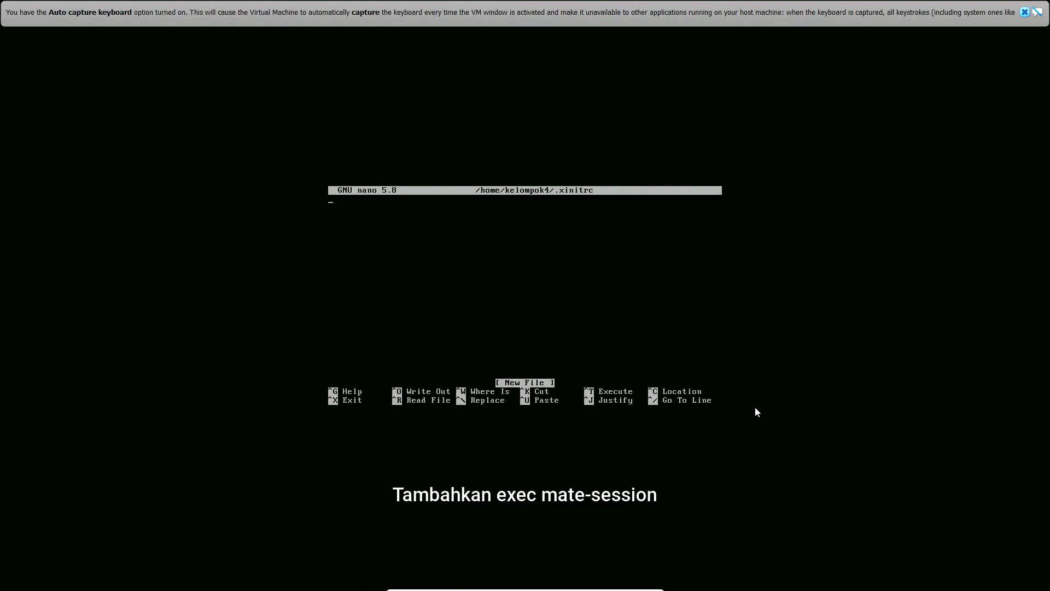
Add the line "exec mate-session" to /home/kelompok4/.xinitrc, save it under the same name, exit nano and clear the screen
{"action": "type", "text": "exec mate-session"}
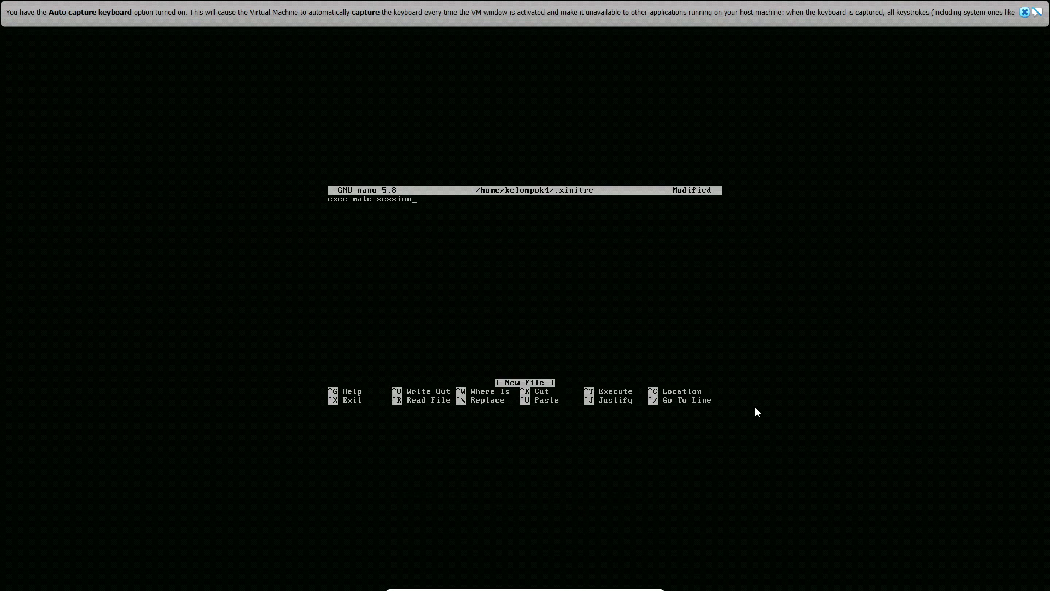
{"action": "key", "text": "ctrl+x"}
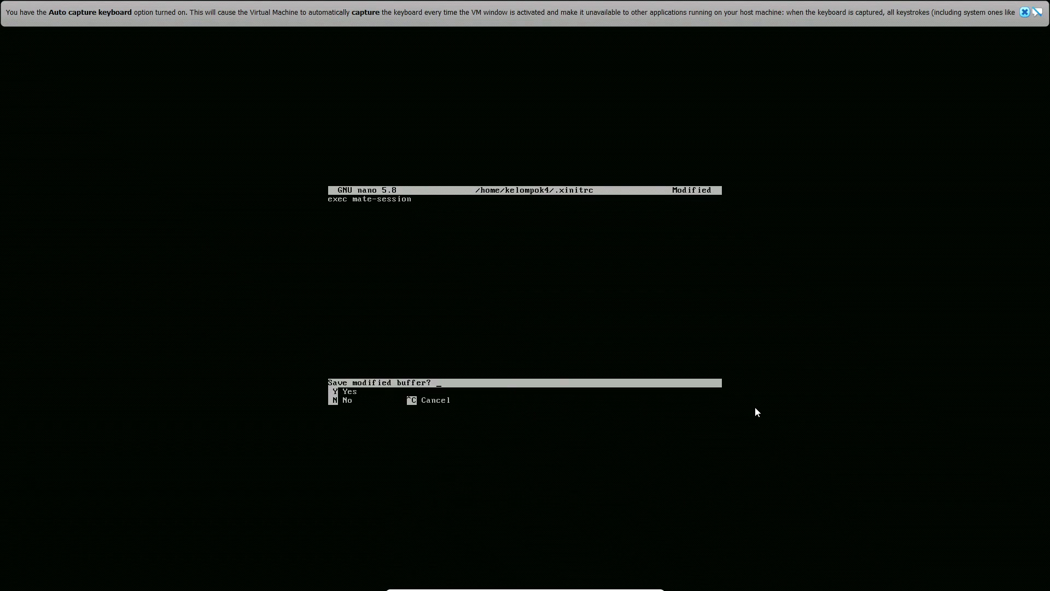
{"action": "key", "text": "y"}
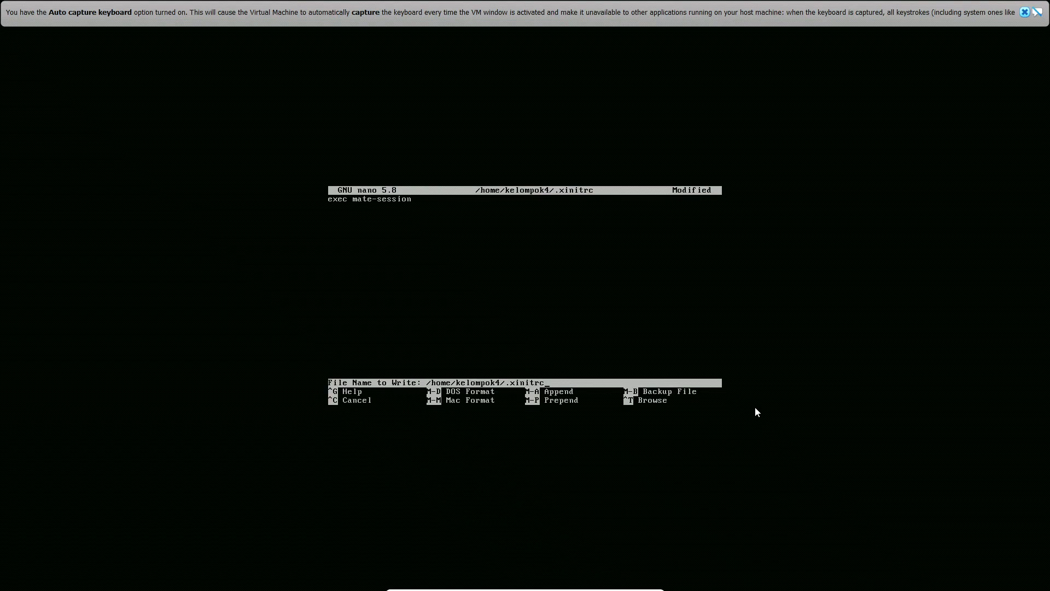
{"action": "key", "text": "Return"}
{"action": "type", "text": "cle"}
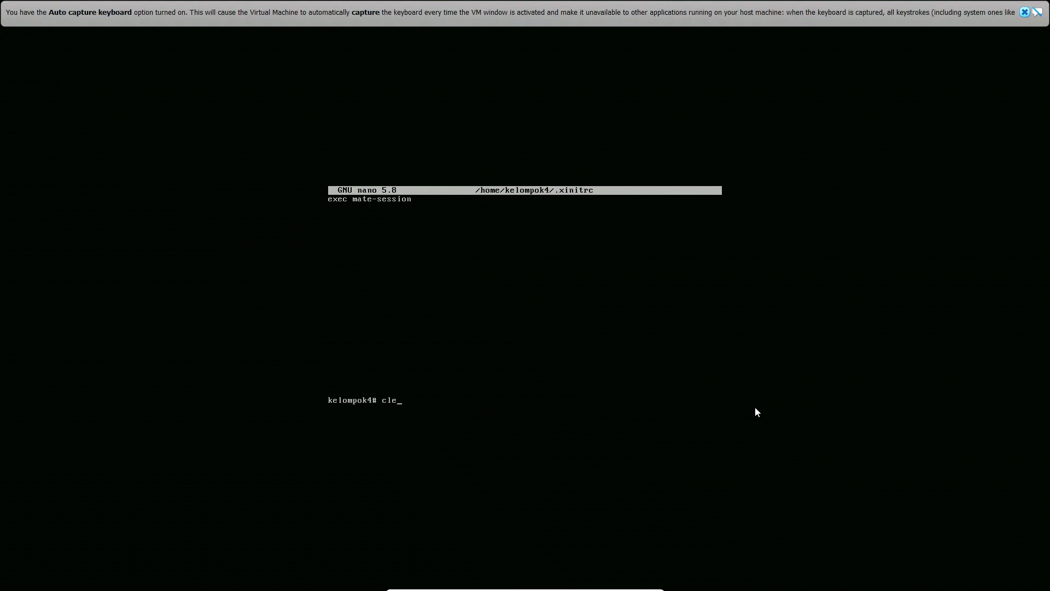
{"action": "type", "text": "ar"}
{"action": "key", "text": "Return"}
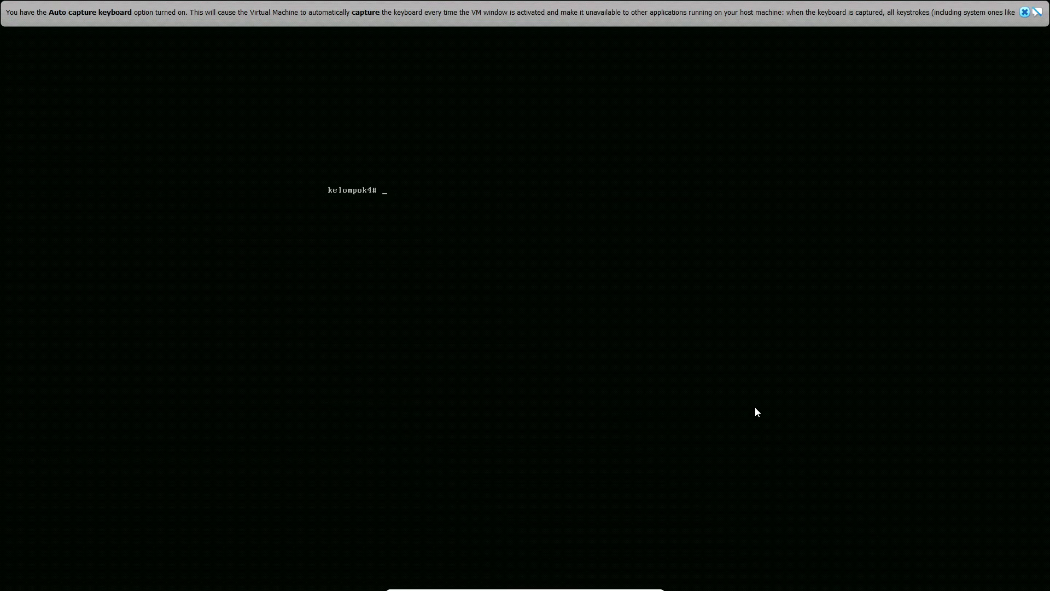
Open /etc/rc.local in nano
{"action": "type", "text": "nan"}
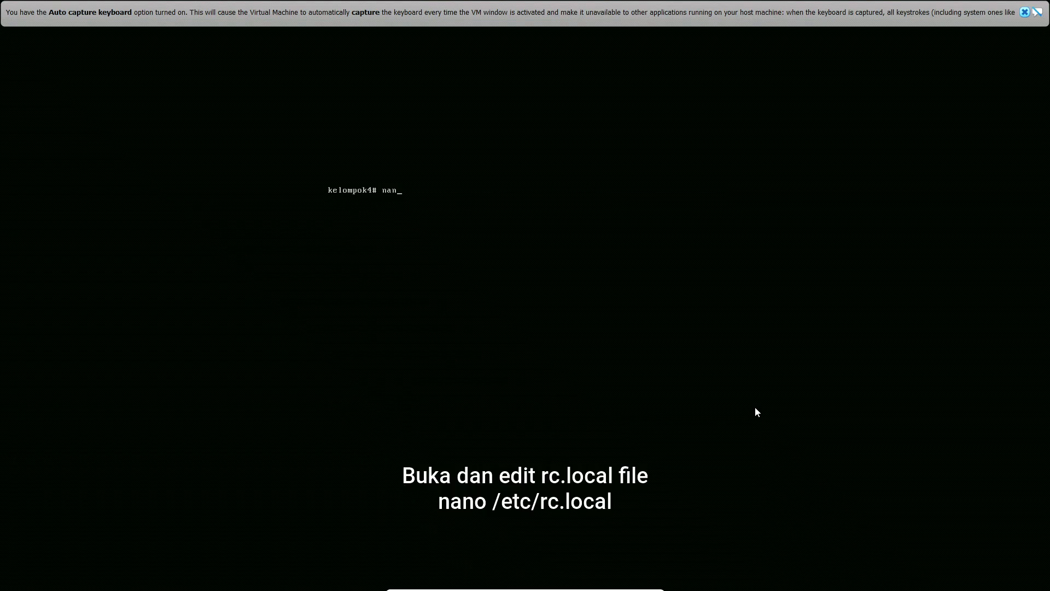
{"action": "type", "text": "o /etc/rc.local"}
{"action": "key", "text": "Return"}
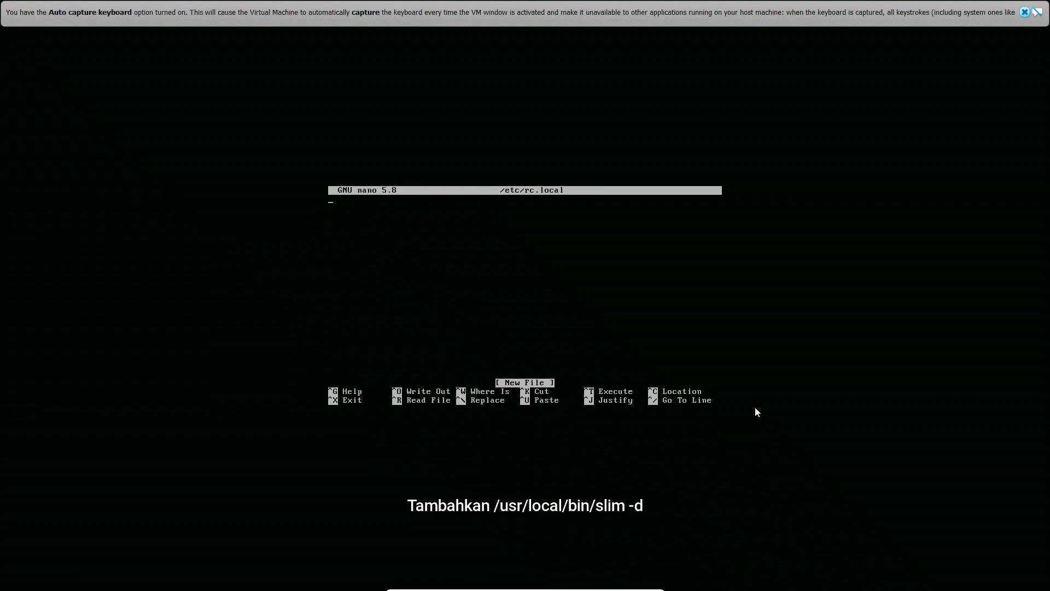
Add the line "/usr/local/bin/slim -d" to /etc/rc.local, save it under the same name and exit nano
{"action": "type", "text": "/usr/local/bin/slim -d"}
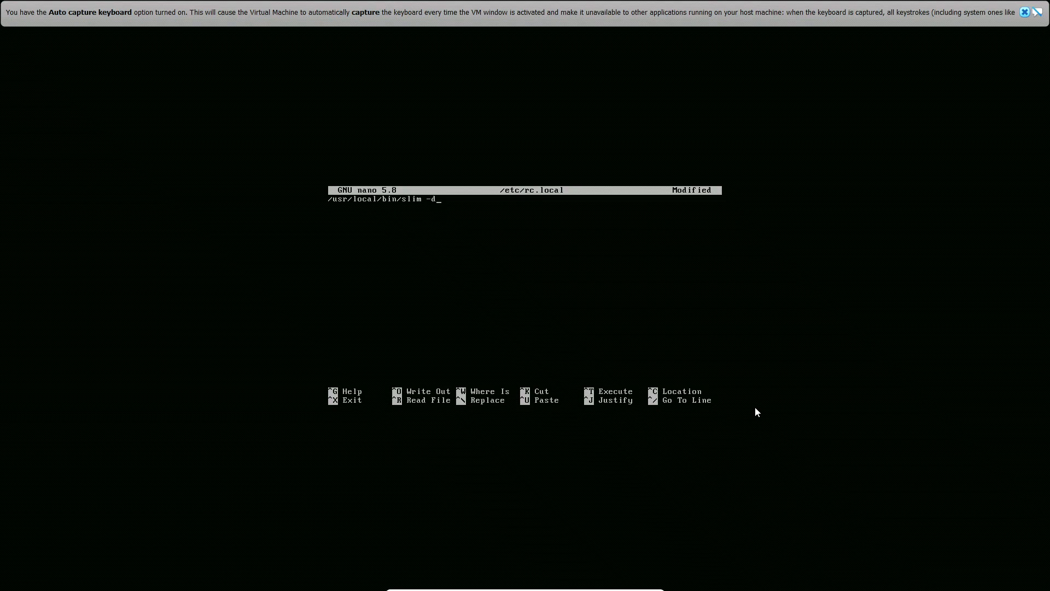
{"action": "key", "text": "ctrl+x"}
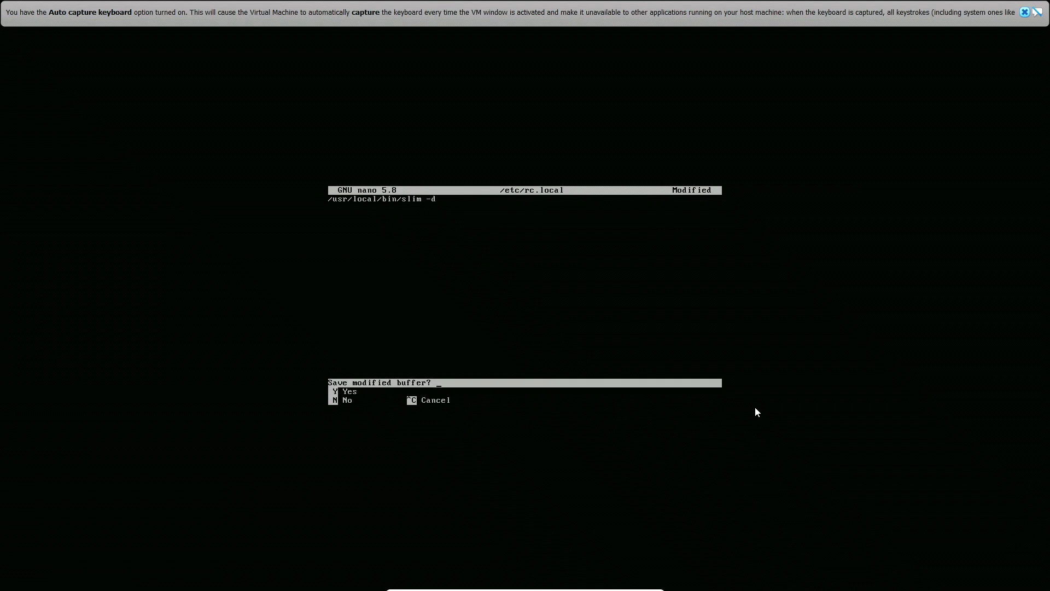
{"action": "key", "text": "y"}
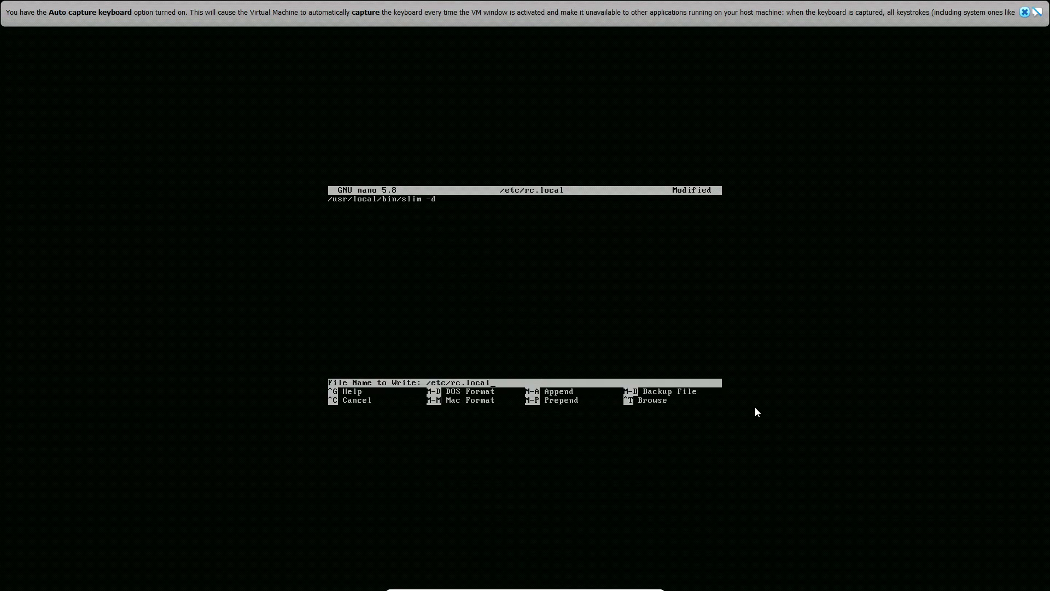
{"action": "key", "text": "Return"}
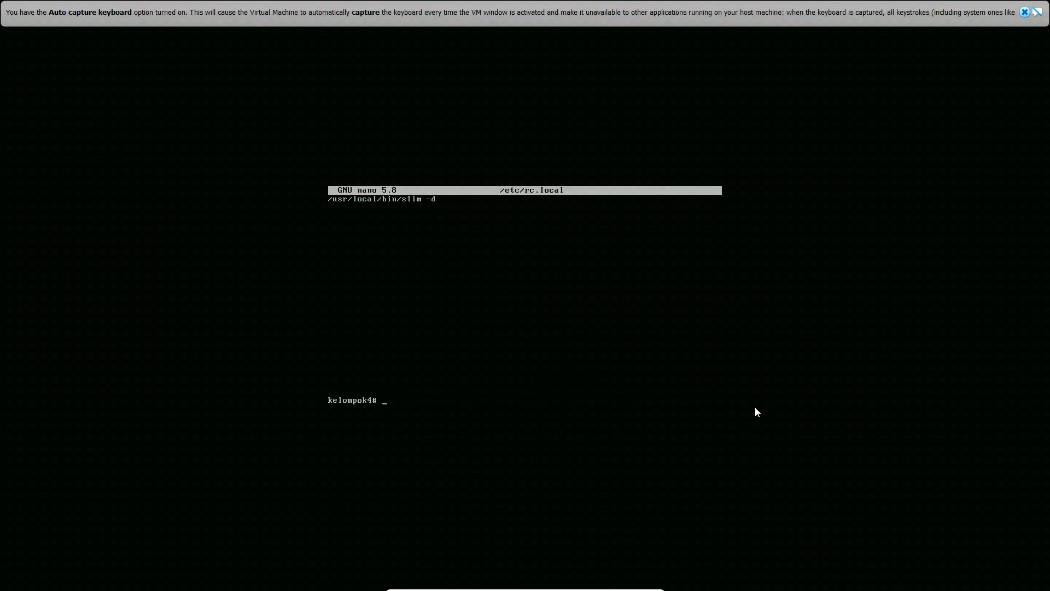
Clear the screen and open /etc/rc.conf.local in nano
{"action": "type", "text": "clear"}
{"action": "key", "text": "Return"}
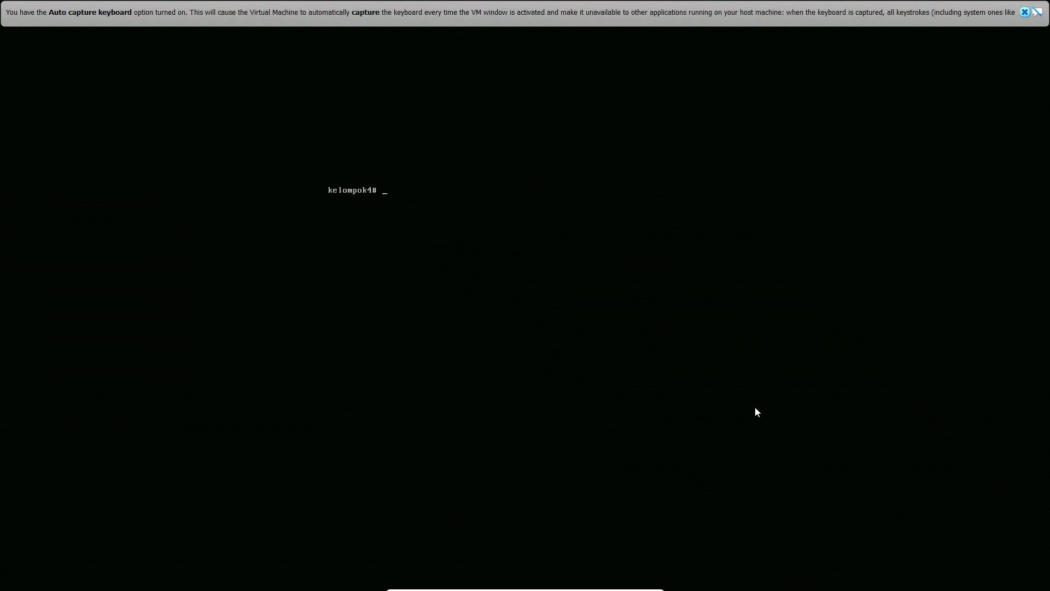
{"action": "type", "text": "nano"}
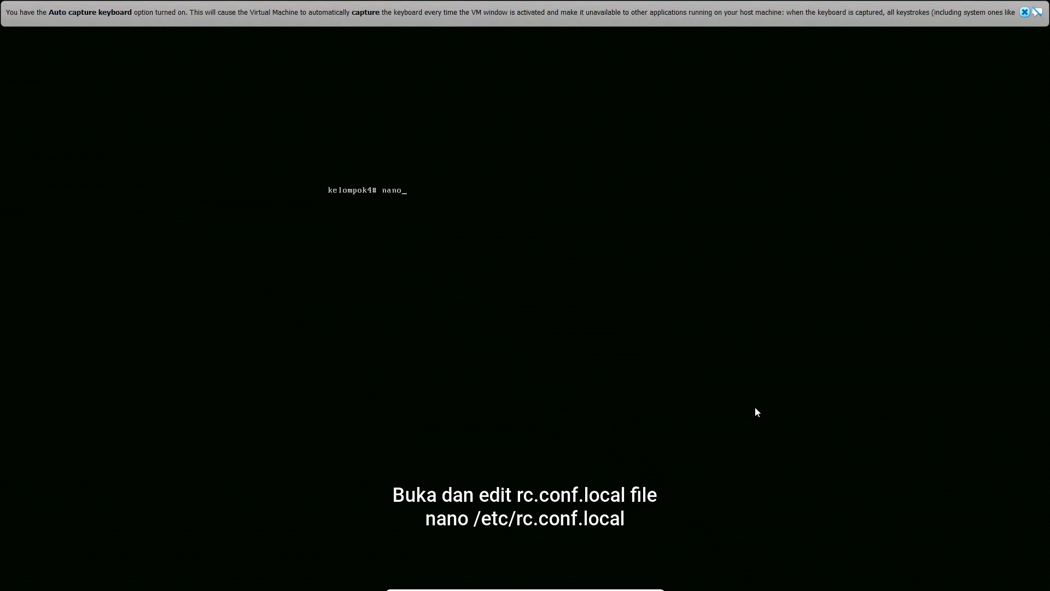
{"action": "type", "text": " /etc/rc.conf.local"}
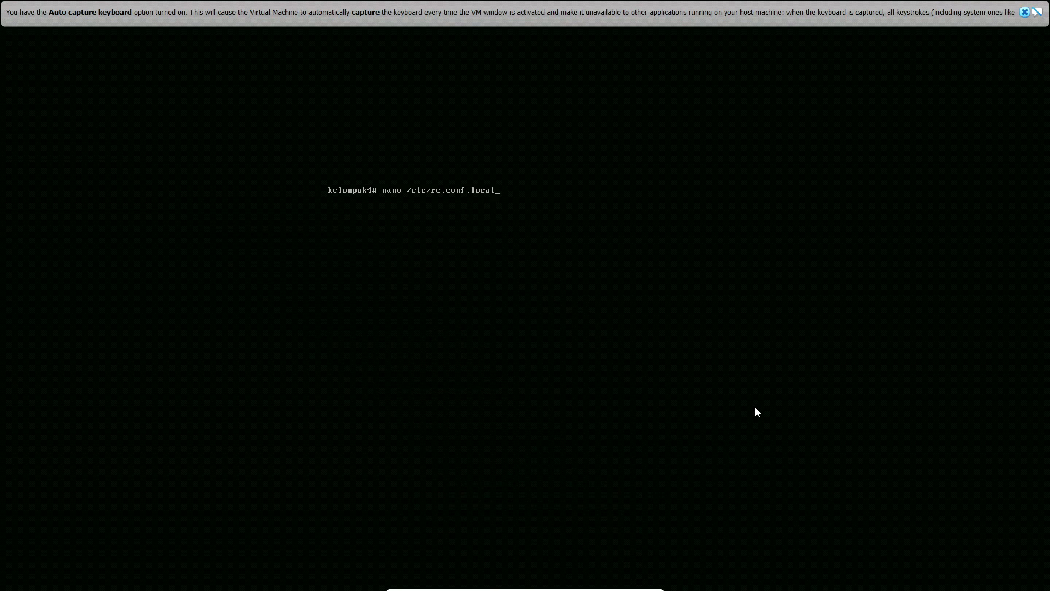
{"action": "key", "text": "Return"}
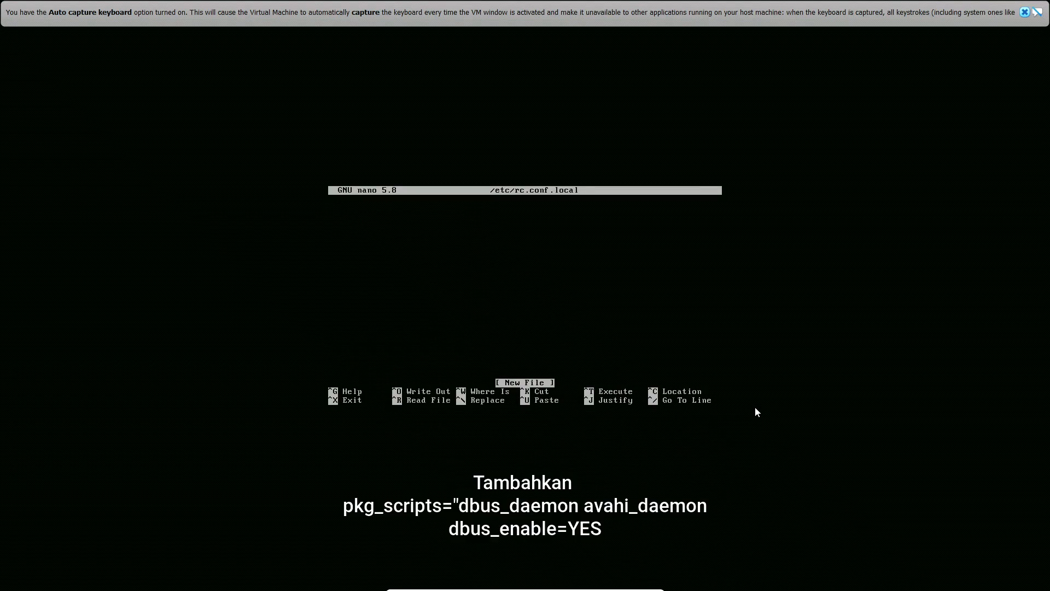
Add pkg_scripts="dbus_daemon avahi_daemon" and dbus_enable=YES to /etc/rc.conf.local, save it under the same name, exit nano and clear the screen
{"action": "type", "text": "pkg_scripts=\"dbus_daemon"}
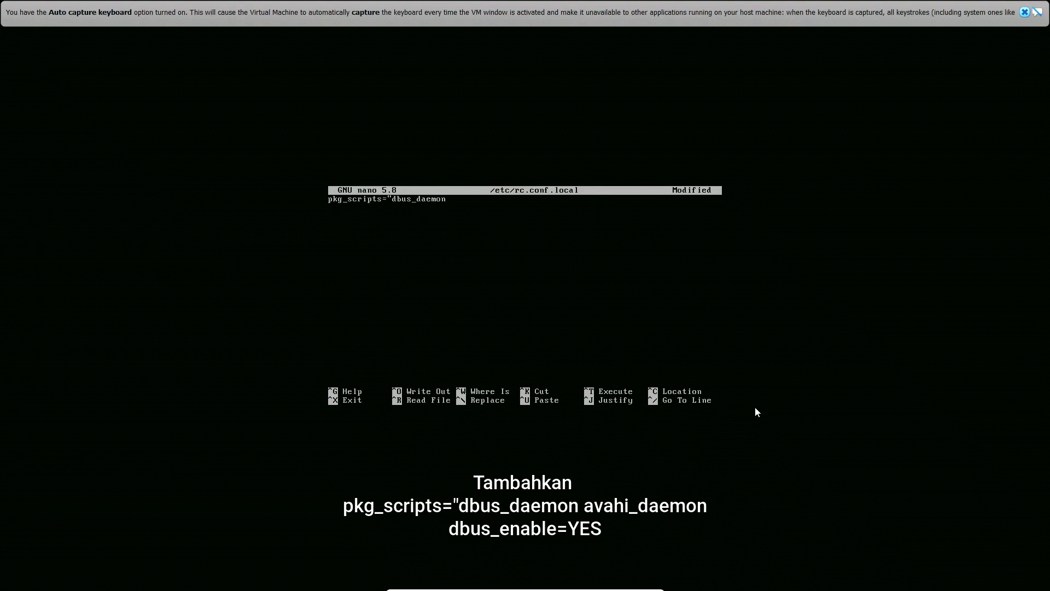
{"action": "type", "text": " avahi_daemon\""}
{"action": "key", "text": "Return"}
{"action": "type", "text": "dbus_enable=YES"}
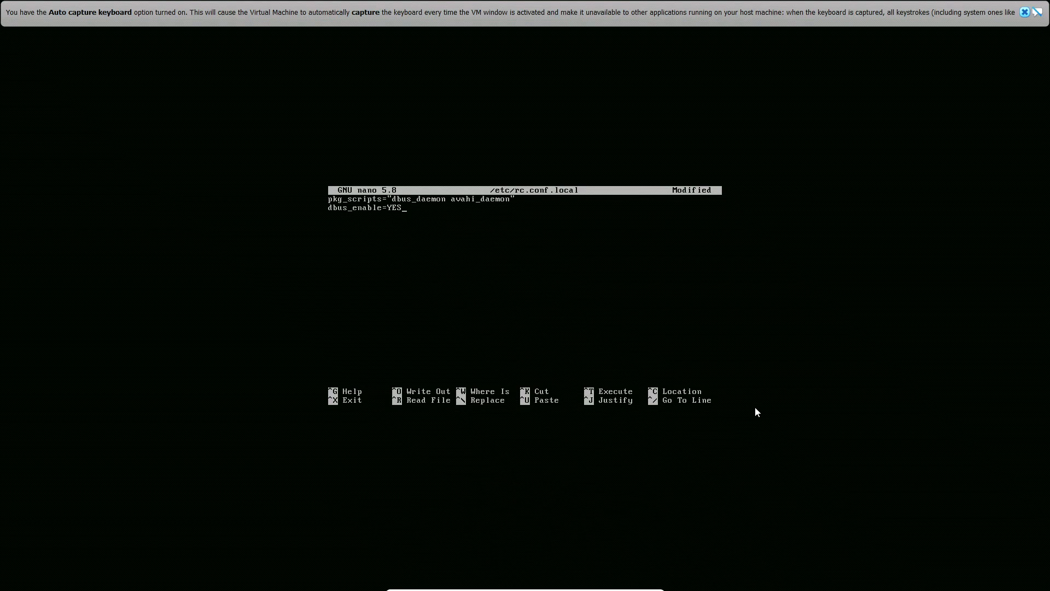
{"action": "key", "text": "ctrl+x"}
{"action": "key", "text": "y"}
{"action": "key", "text": "Return"}
{"action": "type", "text": "clear"}
{"action": "key", "text": "Return"}
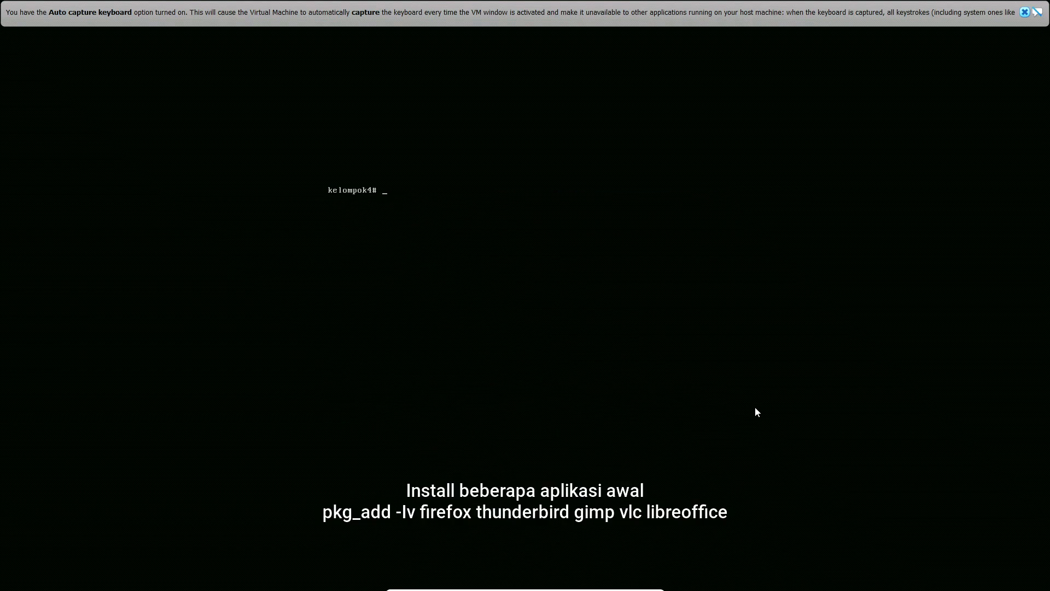
Install the firefox, thunderbird, gimp, vlc and libreoffice packages with pkg_add in verbose mode
{"action": "type", "text": "pkg_add -lv firefox thunderbird gimp vlc libreoffice"}
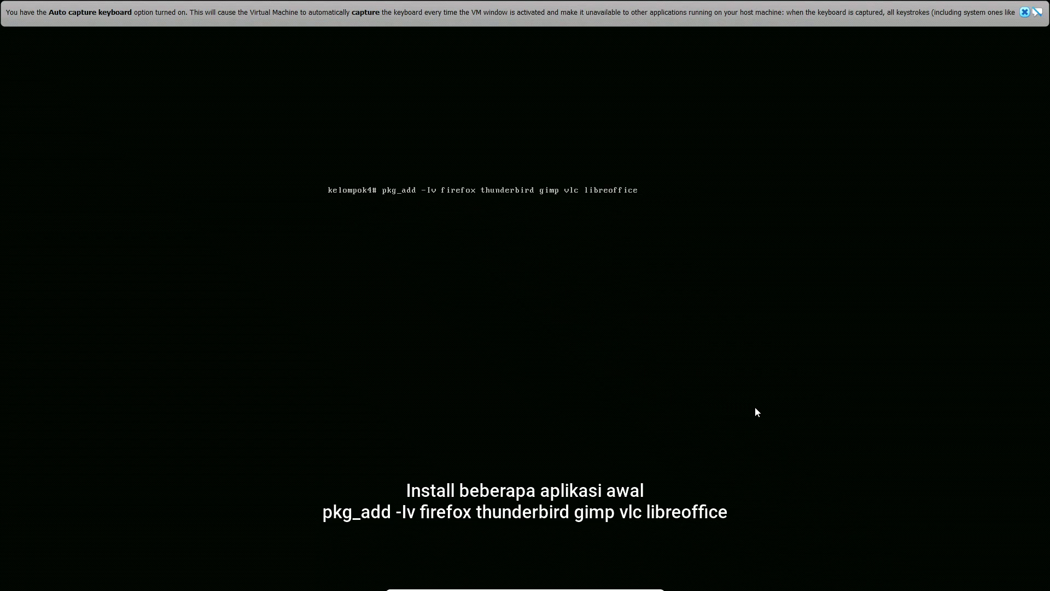
{"action": "key", "text": "Return"}
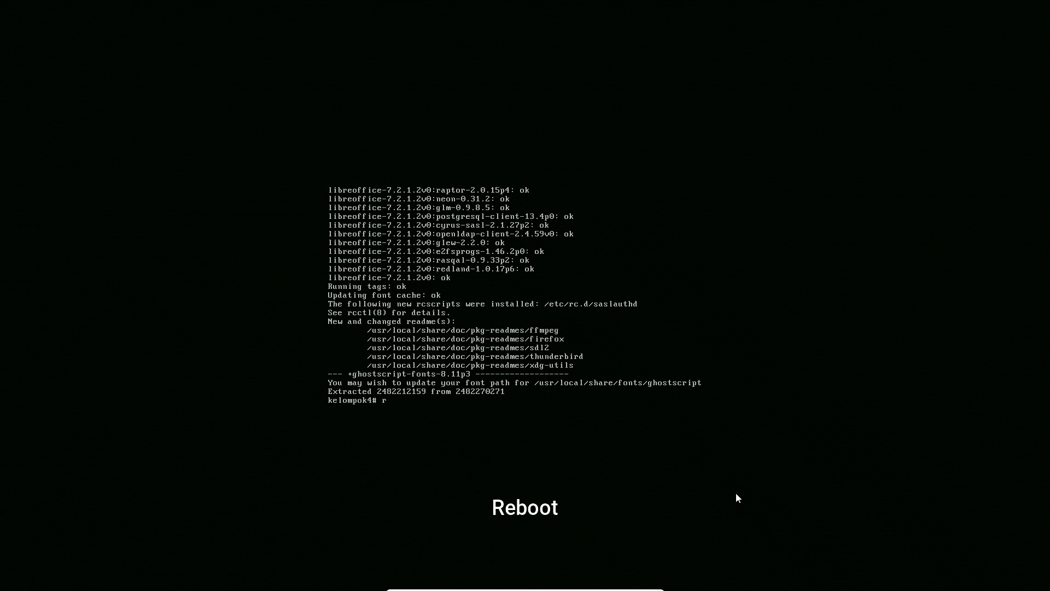
Reboot the system and log in at the graphical login screen with the account's username and password
{"action": "type", "text": "reboot"}
{"action": "key", "text": "Return"}
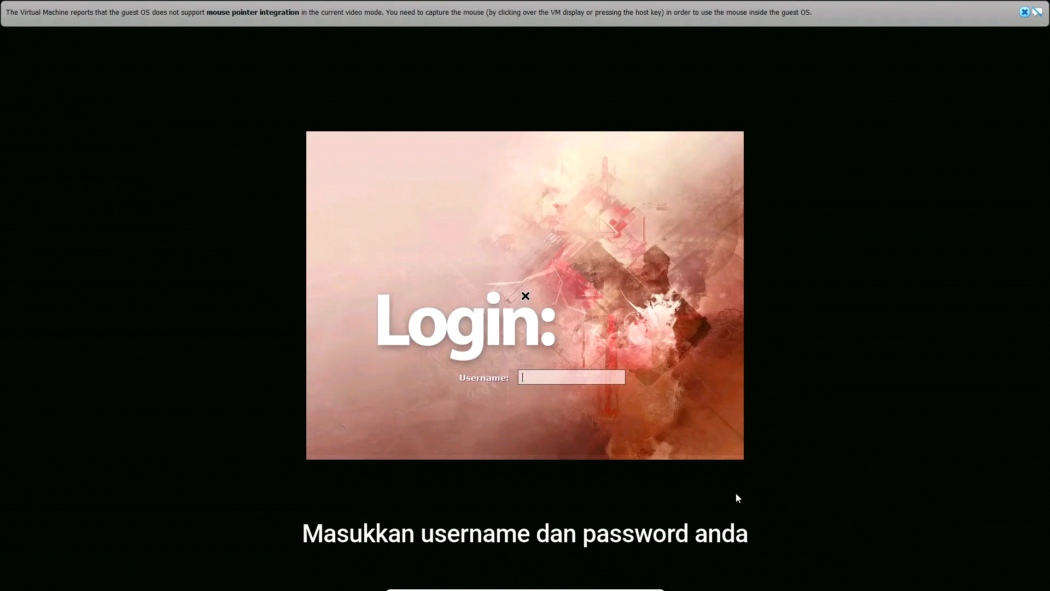
{"action": "type", "text": "kelompok"}
{"action": "key", "text": "Return"}
{"action": "type", "text": "*****"}
{"action": "key", "text": "Return"}
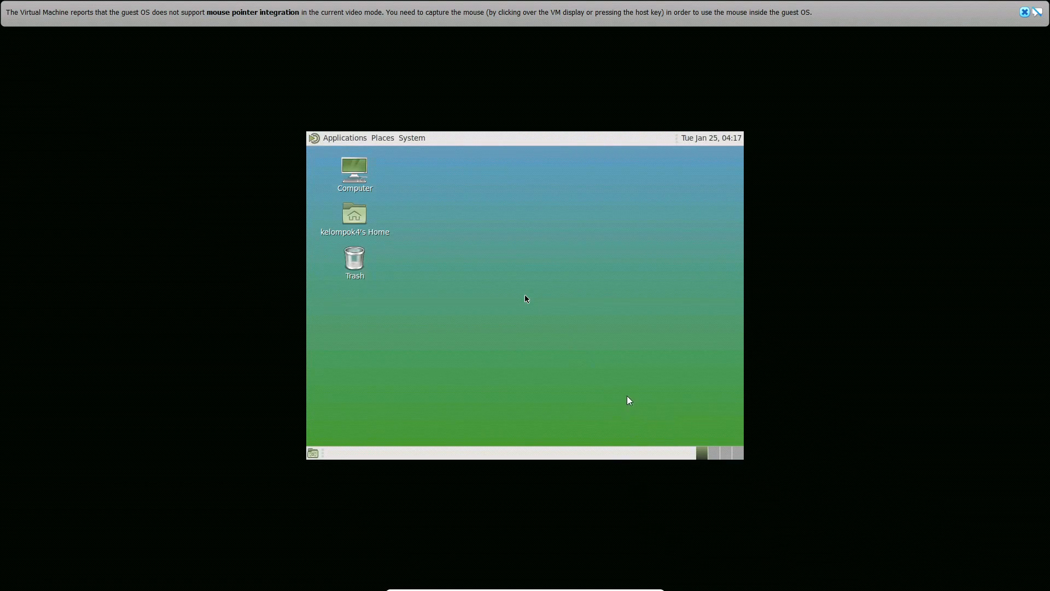
Capture the mouse in the virtual machine and open MATE Terminal from the system tools
{"action": "left_click", "coordinate": [615, 372]}
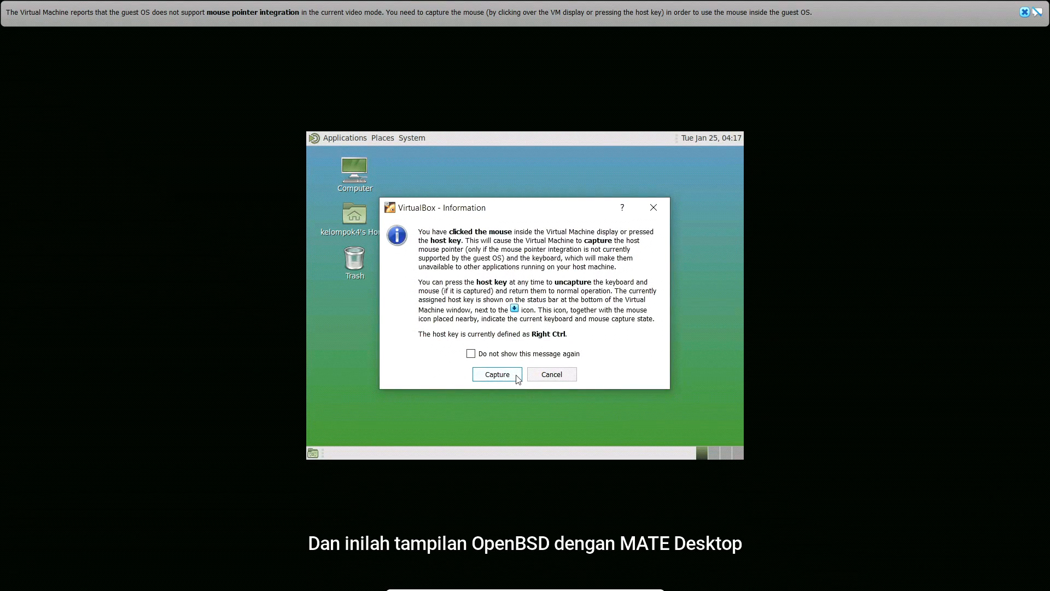
{"action": "left_click", "coordinate": [517, 377]}
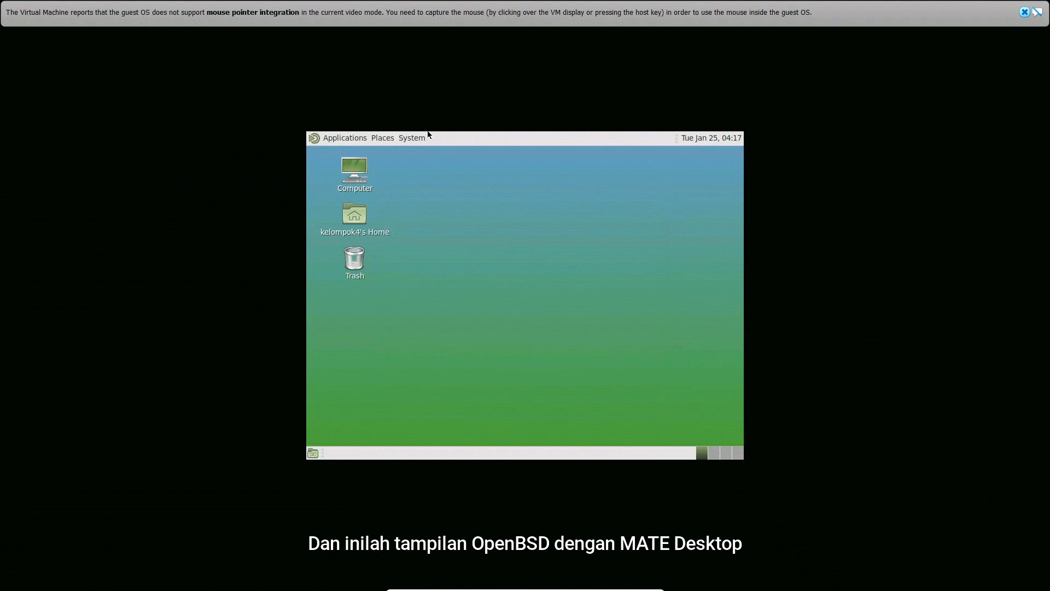
{"action": "left_click", "coordinate": [331, 138]}
{"action": "mouse_move", "coordinate": [403, 252]}
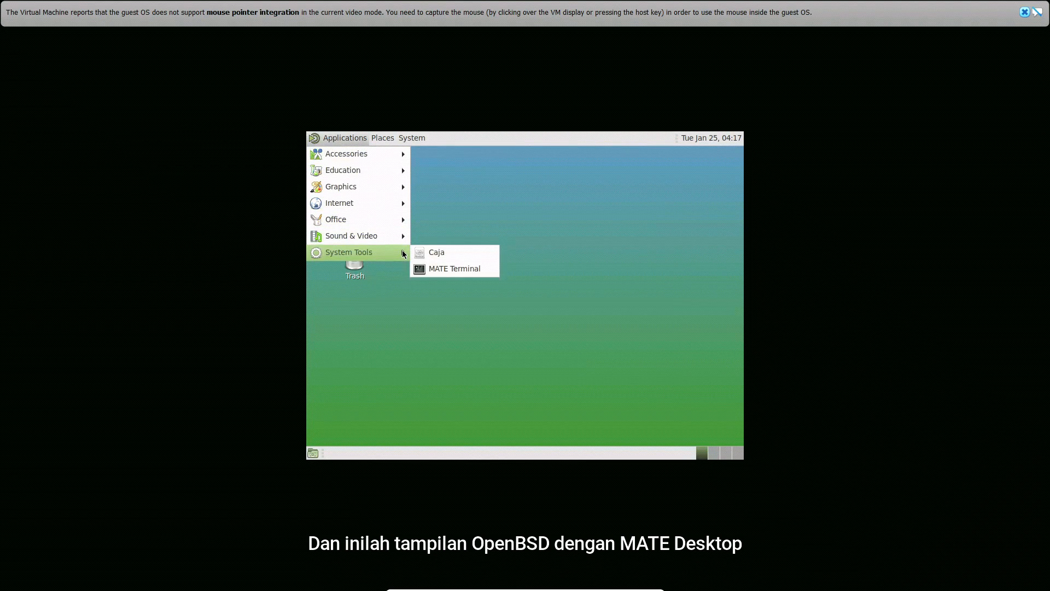
{"action": "left_click", "coordinate": [443, 268]}
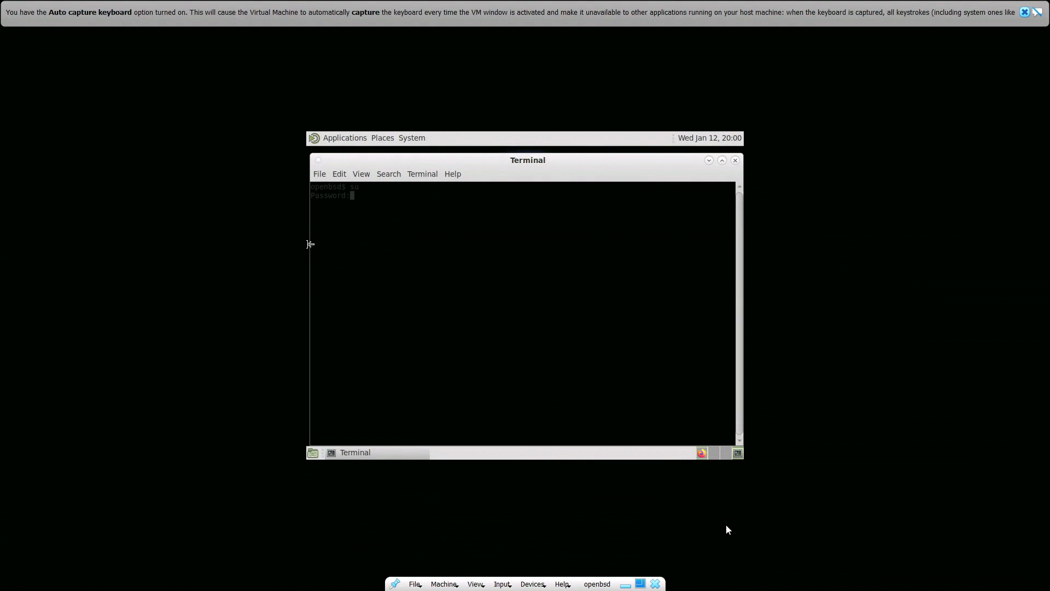
Submit the root password for su and clear the terminal
{"action": "key", "text": "Return"}
{"action": "type", "text": "clear"}
{"action": "key", "text": "Return"}
Open /etc/htttpd.conf in nano
{"action": "type", "text": "nano /etc/h"}
{"action": "type", "text": "ttpd.conf"}
{"action": "key", "text": "Return"}
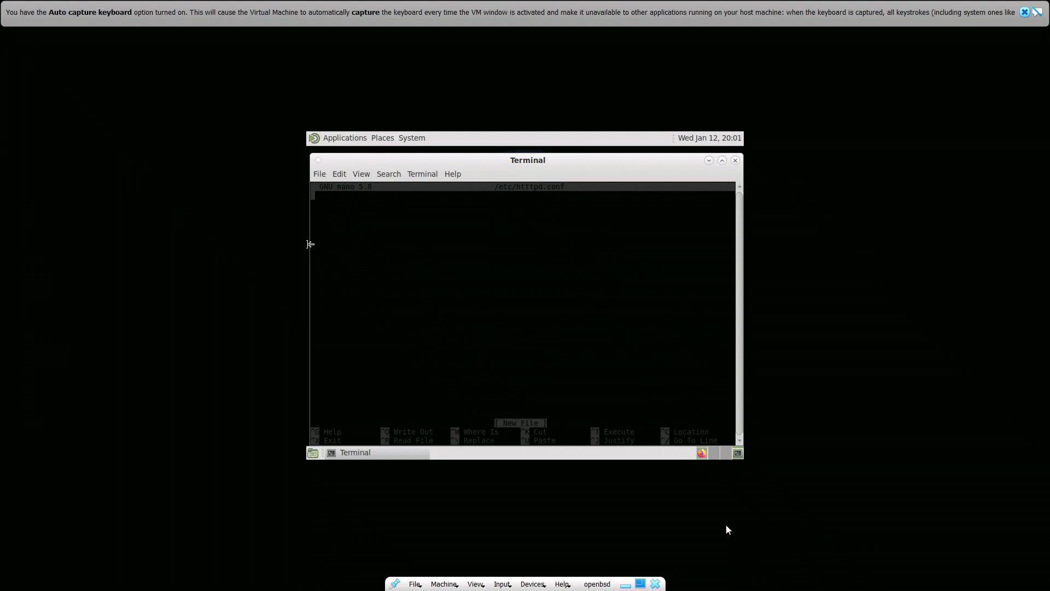
Define ext_ip with the address 10.0.2.15 on the first line of /etc/htttpd.conf
{"action": "type", "text": "s"}
{"action": "key", "text": "BackSpace"}
{"action": "type", "text": "ext_ip = \"10.0.2.15"}
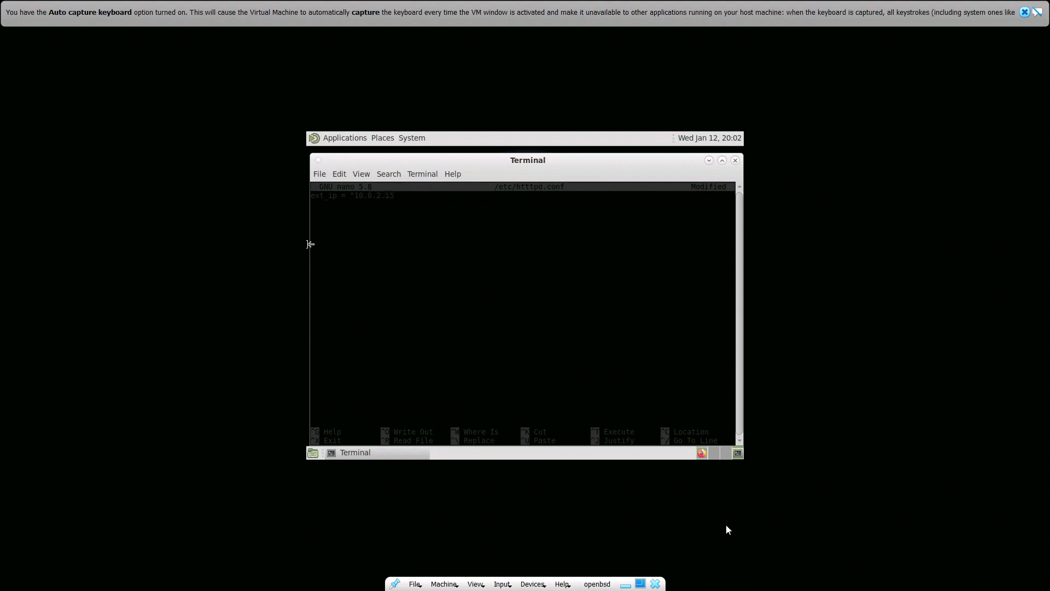
{"action": "key", "text": "Return"}
Add a server "default" block containing "listen on $ext_ip port 80" and root "/awal" below the ext_ip line
{"action": "type", "text": "server \"default\" {"}
{"action": "key", "text": "Return"}
{"action": "type", "text": "listen on $ext_ip port 80"}
{"action": "key", "text": "Tab"}
{"action": "type", "text": "root \"/awal\""}
{"action": "key", "text": "Return"}
{"action": "key", "text": "Tab"}
{"action": "type", "text": "}"}
{"action": "key", "text": "Return"}
Add a types block that includes "/usr/share/misc/mime.types", save the file under the same name and exit nano
{"action": "type", "text": "types"}
{"action": "key", "text": "Tab"}
{"action": "type", "text": "{"}
{"action": "key", "text": "Return"}
{"action": "type", "text": "include"}
{"action": "key", "text": "Home"}
{"action": "key", "text": "Tab"}
{"action": "key", "text": "End"}
{"action": "type", "text": "\"/usr/share/misc/mime.types"}
{"action": "key", "text": "Return"}
{"action": "key", "text": "Tab"}
{"action": "type", "text": "}"}
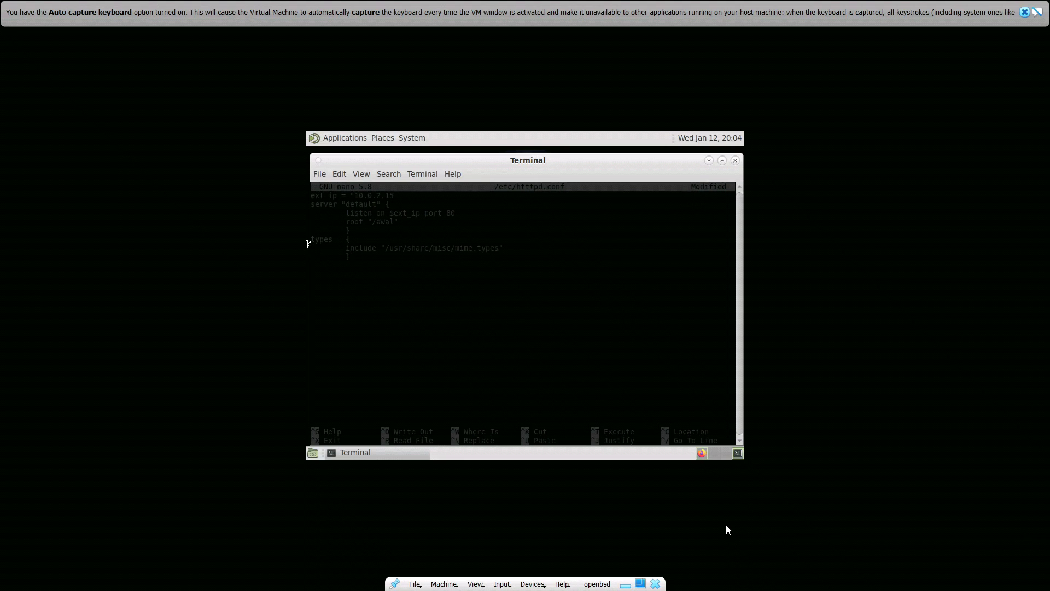
{"action": "key", "text": "ctrl+x"}
{"action": "key", "text": "y"}
{"action": "key", "text": "Return"}
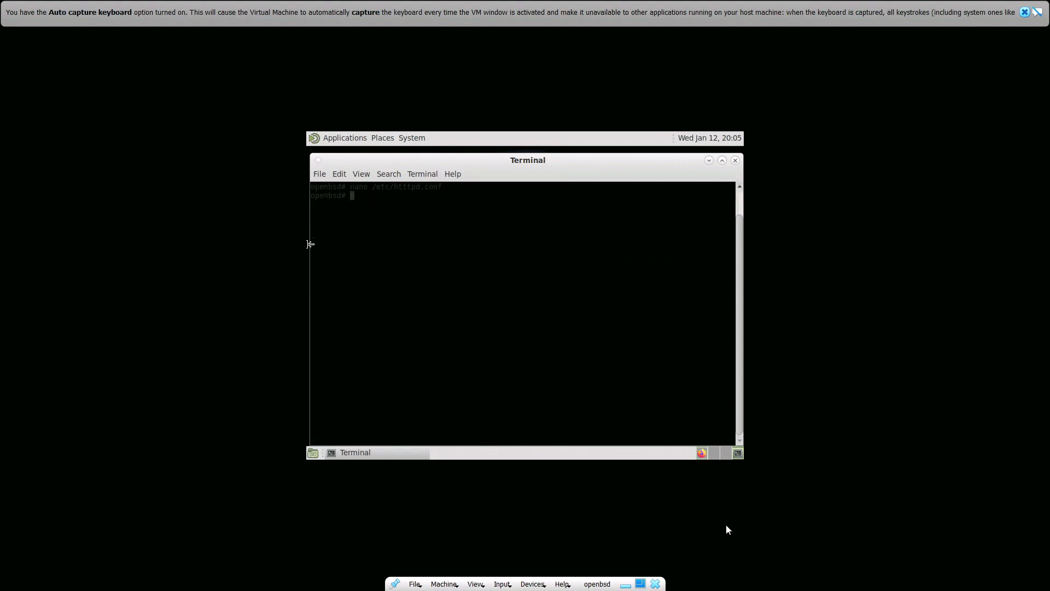
Change to the /var/www/ directory and try to create a directory named awal
{"action": "type", "text": "cd /var/www/"}
{"action": "key", "text": "Return"}
{"action": "type", "text": "mkdir awal"}
{"action": "key", "text": "Return"}
Examine the contents of awal/index.html in nano and exit without editing
{"action": "type", "text": "nano awal"}
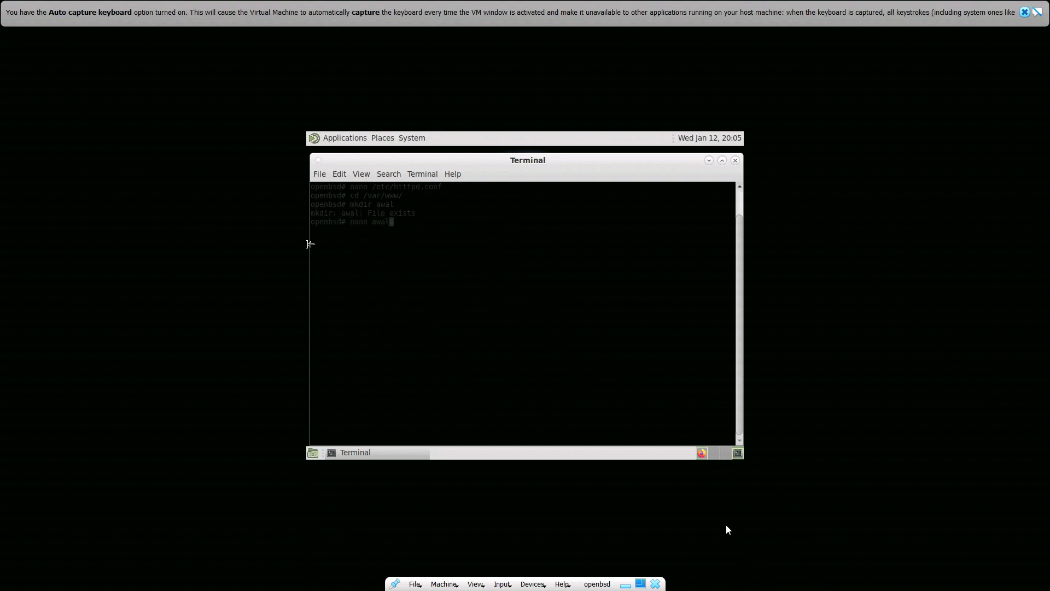
{"action": "type", "text": "/index.html"}
{"action": "key", "text": "Return"}
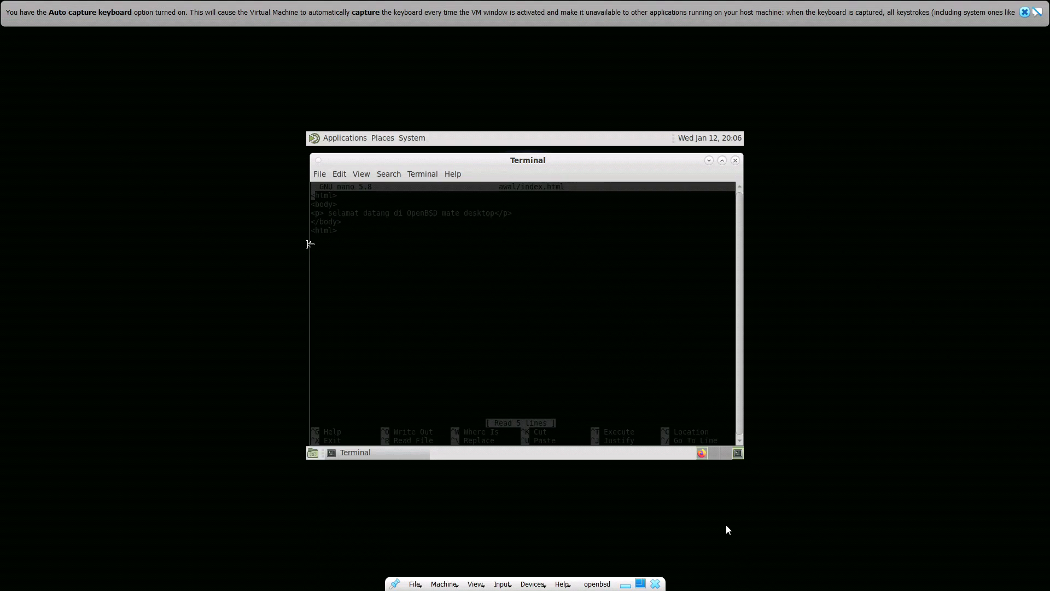
{"action": "key", "text": "ctrl+x"}
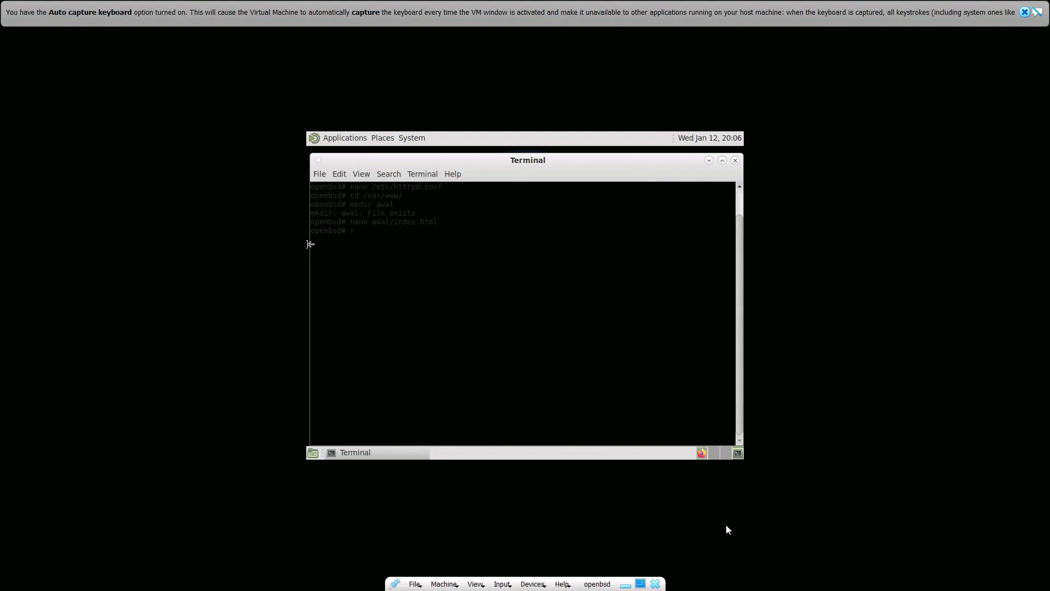
Enable the httpd service at boot with rcctl
{"action": "type", "text": "rcctl enable httpd"}
{"action": "key", "text": "Return"}
Examine the service settings in /etc/rc.conf.local with nano and exit without editing
{"action": "type", "text": "nano /etc/rc.conf"}
{"action": "type", "text": " local"}
{"action": "key", "text": "Return"}
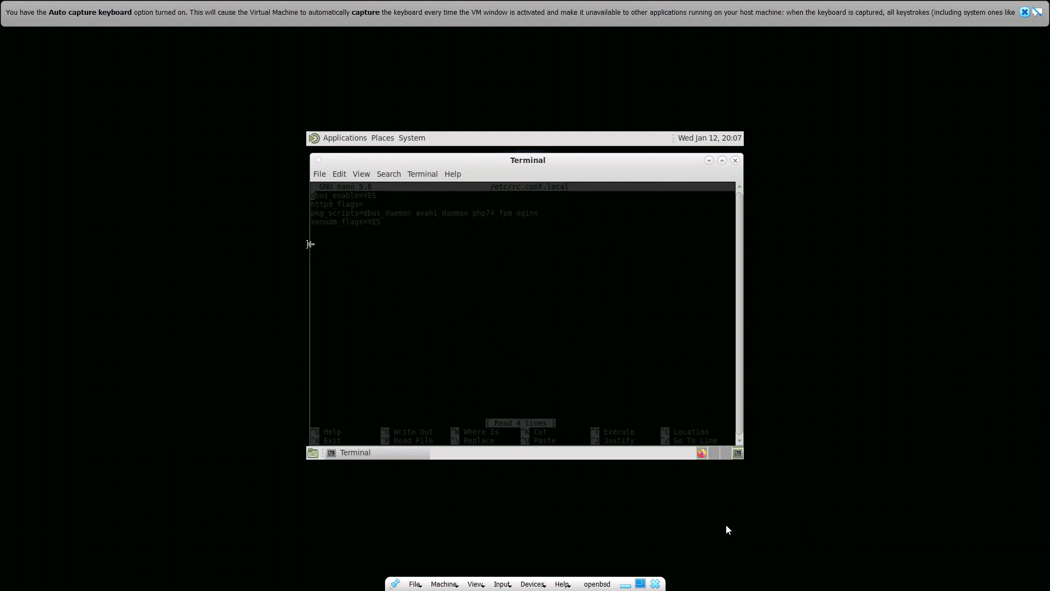
{"action": "key", "text": "ctrl+x"}
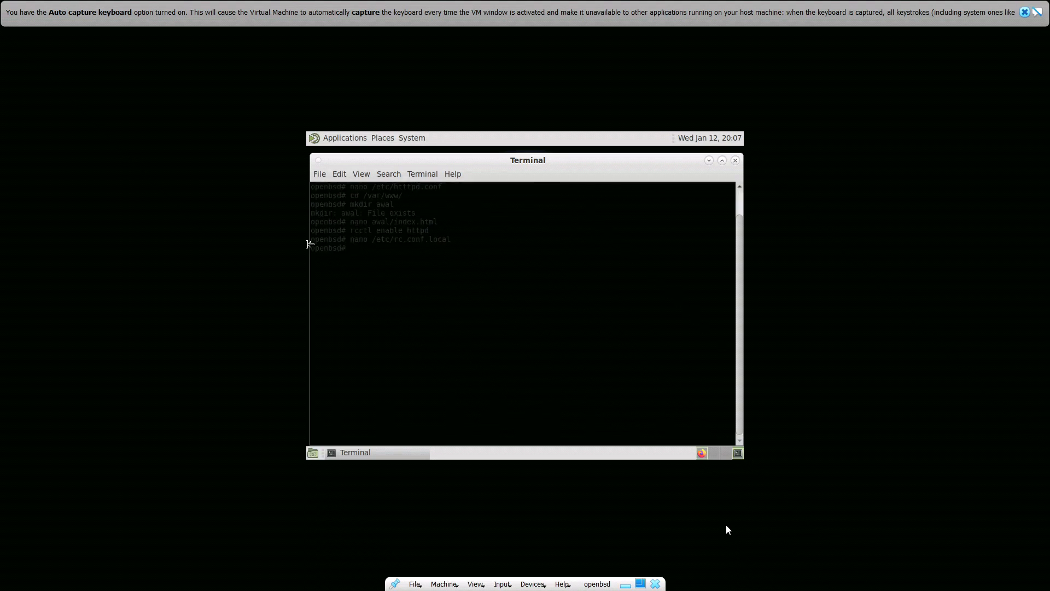
Try to start the web server by running "rcctl strat httpd"
{"action": "type", "text": "rcctl strat httpd"}
{"action": "key", "text": "Return"}
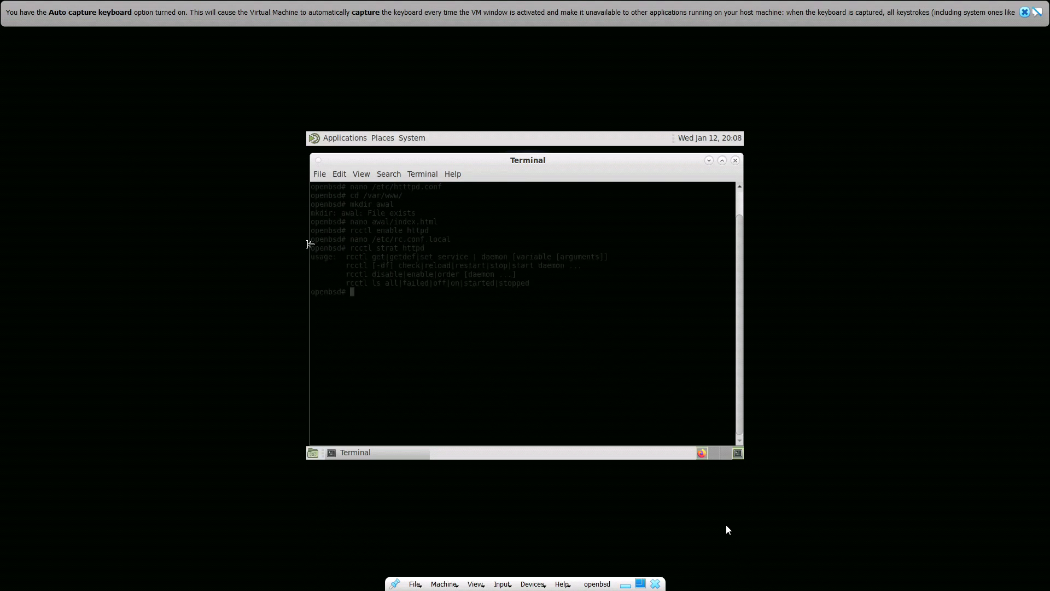
Start the httpd service with rcctl
{"action": "type", "text": "rcctl httpd"}
{"action": "key", "text": "Left"}
{"action": "key", "text": "Left"}
{"action": "key", "text": "Left"}
{"action": "key", "text": "Left"}
{"action": "key", "text": "Left"}
{"action": "key", "text": "Left"}
{"action": "type", "text": "start"}
{"action": "key", "text": "Return"}
{"action": "type", "text": "rcctl sto"}
{"action": "key", "text": "BackSpace"}
{"action": "type", "text": "art httpd"}
{"action": "key", "text": "Return"}
Capture the mouse in the virtual machine, switch to Firefox and view the page at 10.0.2.15
{"action": "left_click", "coordinate": [736, 160]}
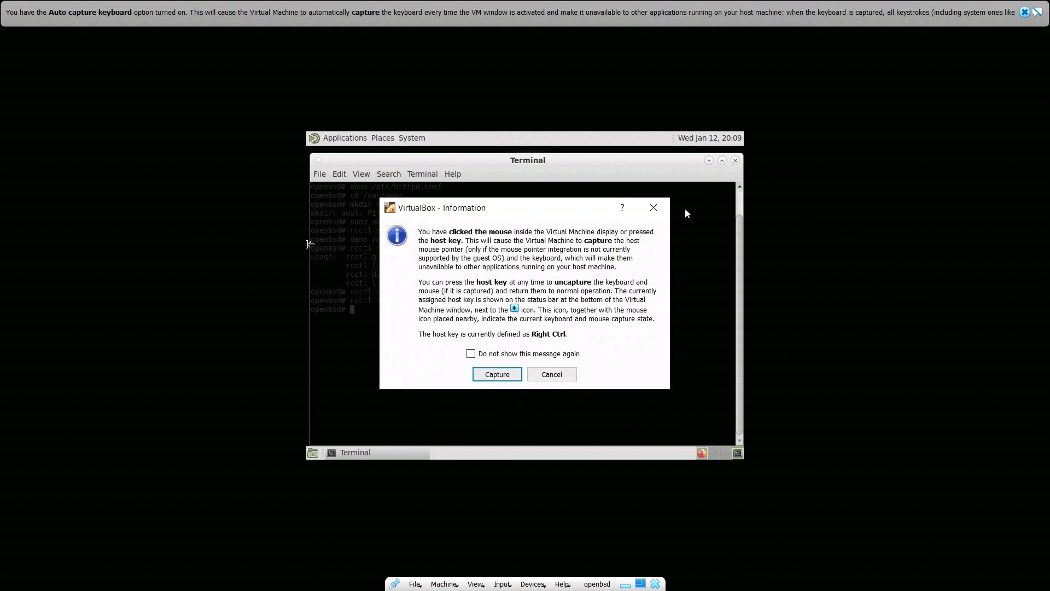
{"action": "left_click", "coordinate": [500, 373]}
{"action": "left_click", "coordinate": [703, 456]}
{"action": "left_click", "coordinate": [459, 194]}
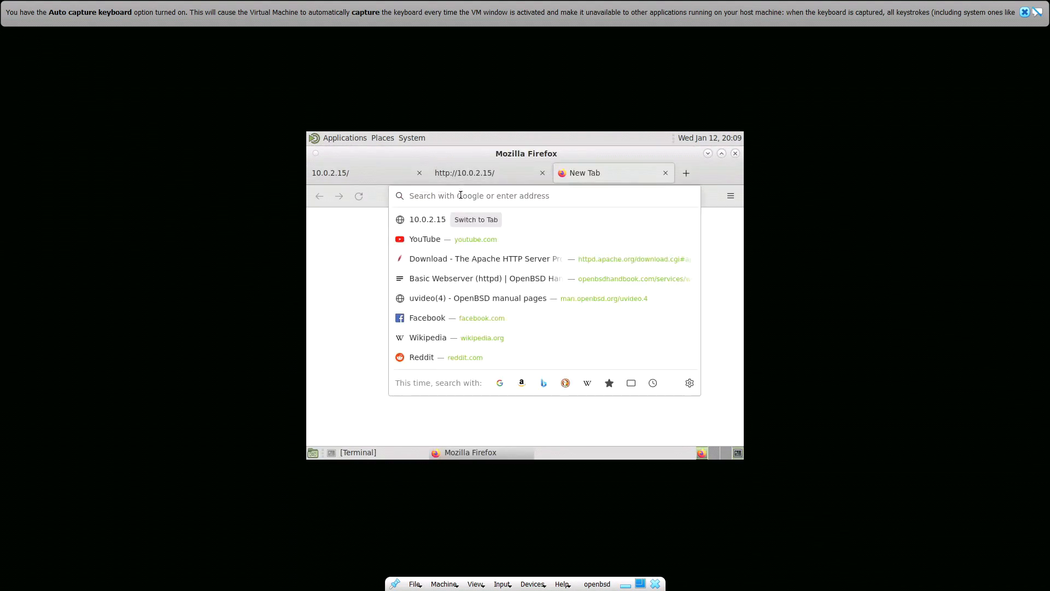
{"action": "left_click", "coordinate": [462, 221]}
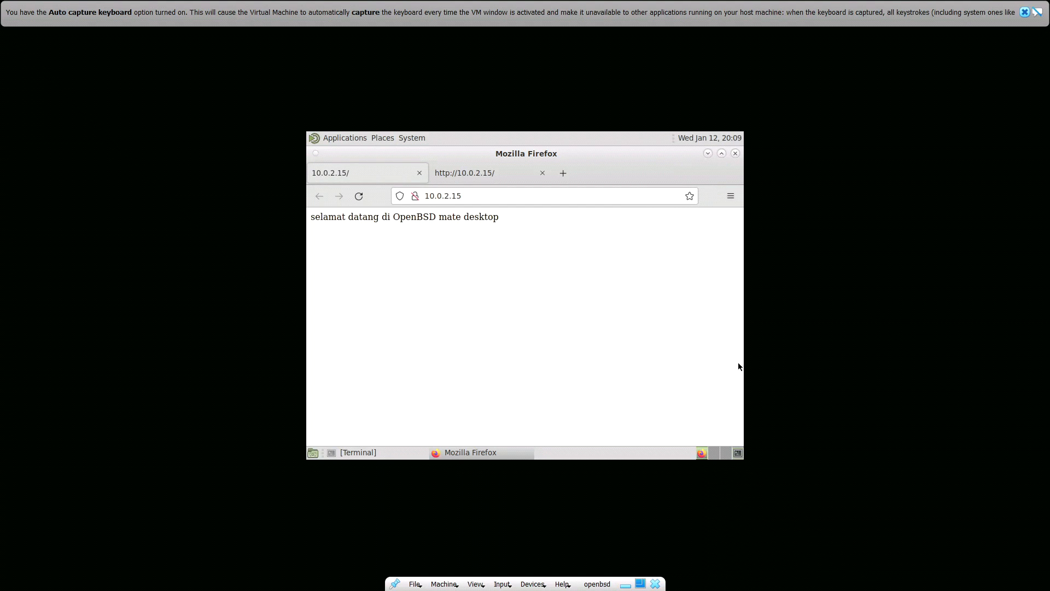